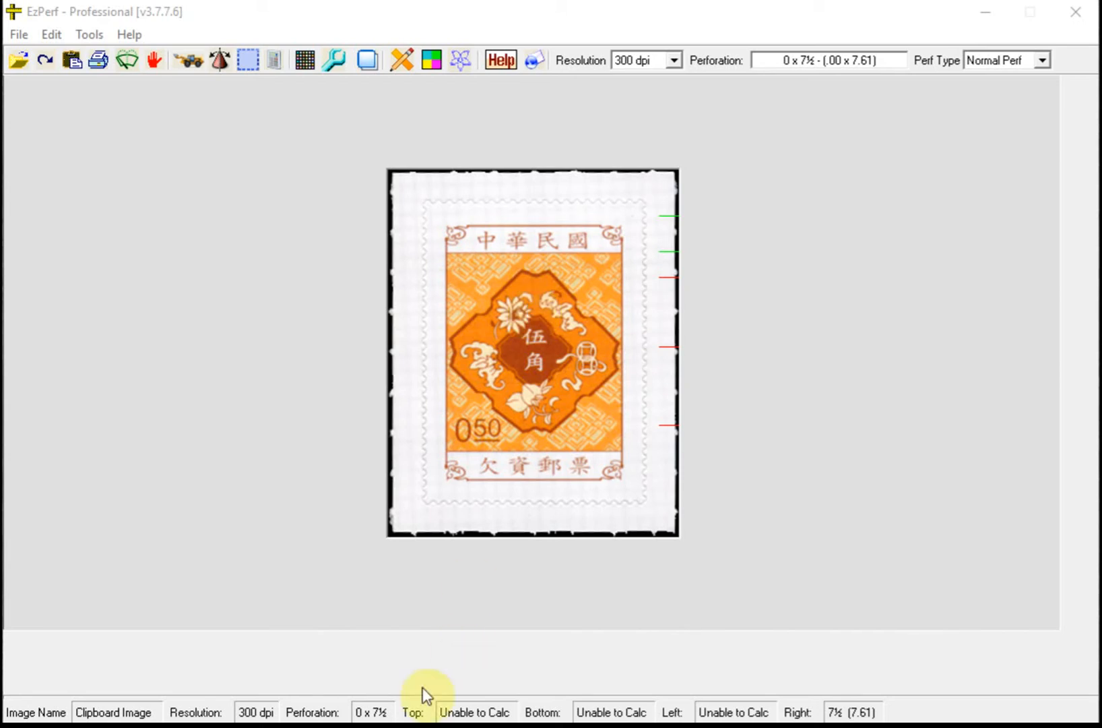
# - Switch to the Pictures folder and open Untitled-2222.bmp in Paint
pyautogui.hotkey('alt', 'Tab')
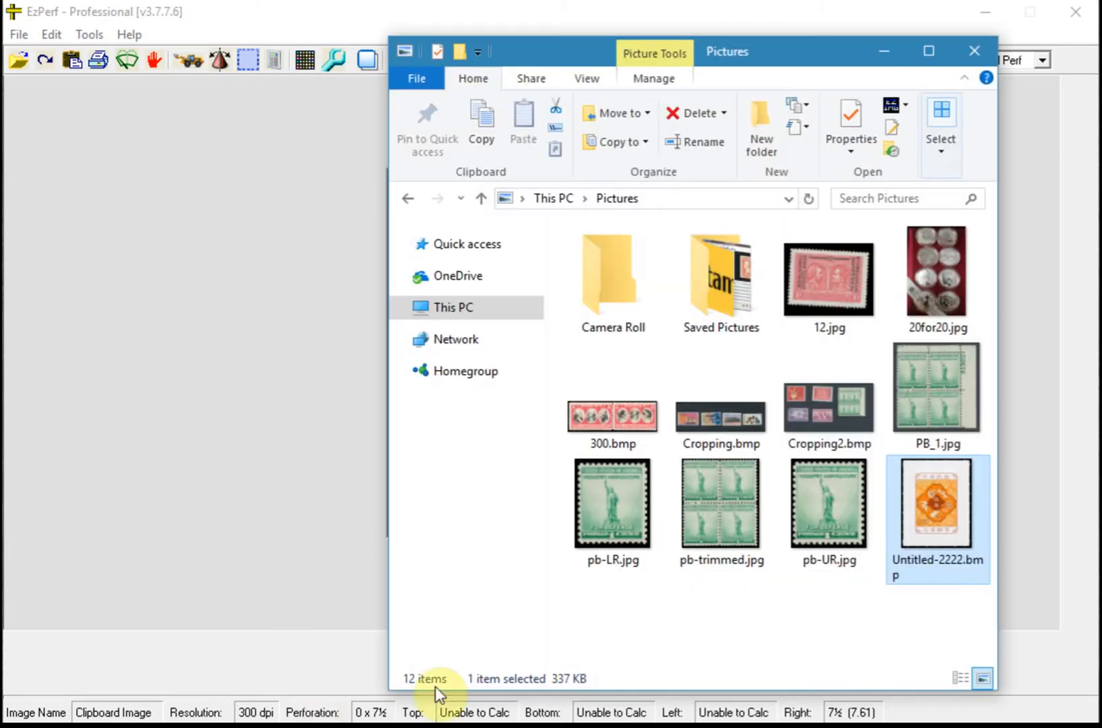
pyautogui.rightClick(930, 481)
pyautogui.moveTo(998, 524)
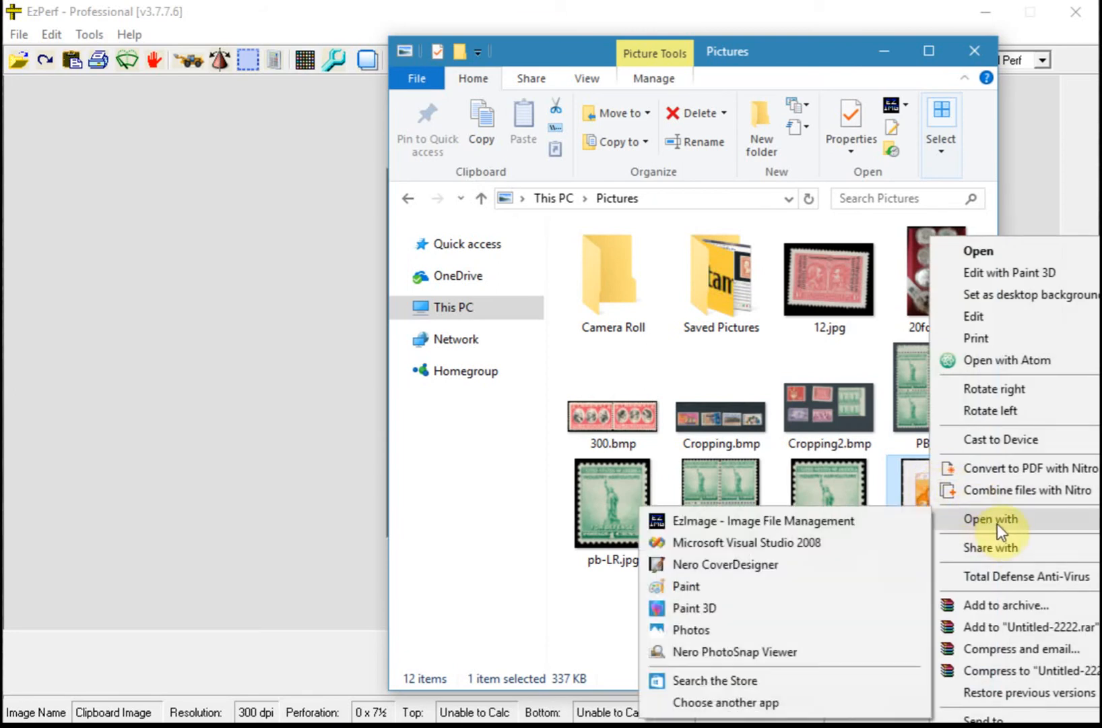
pyautogui.click(685, 590)
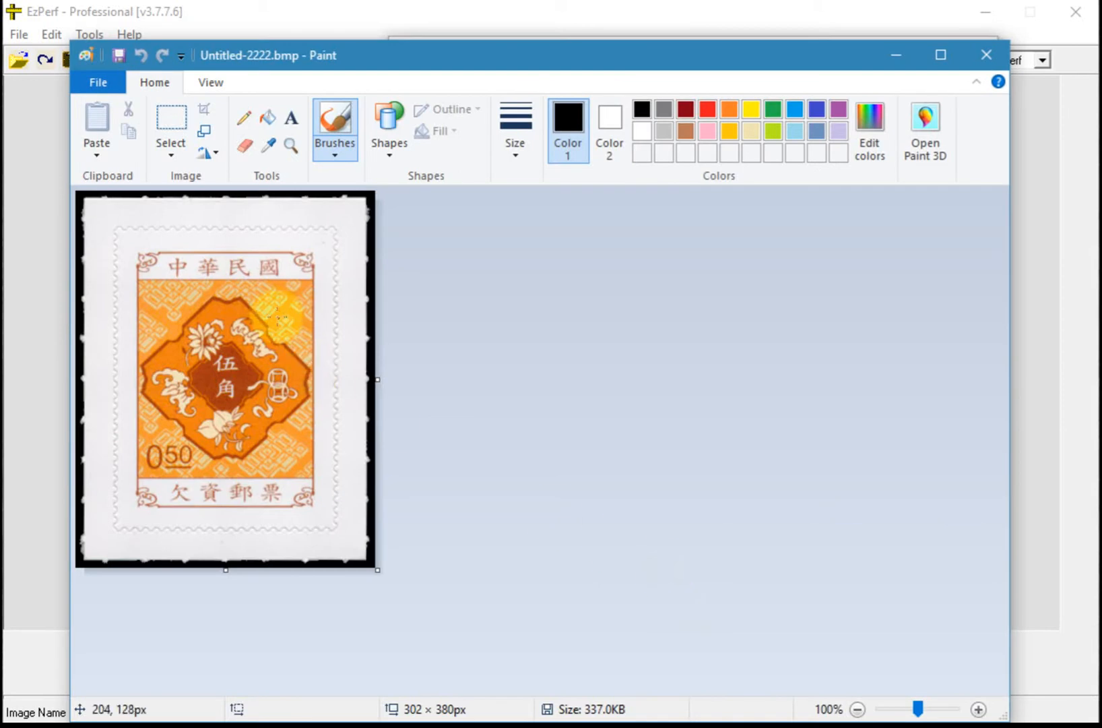
# - Copy the entire stamp image from Paint and paste it into EzPerf
pyautogui.click(174, 155)
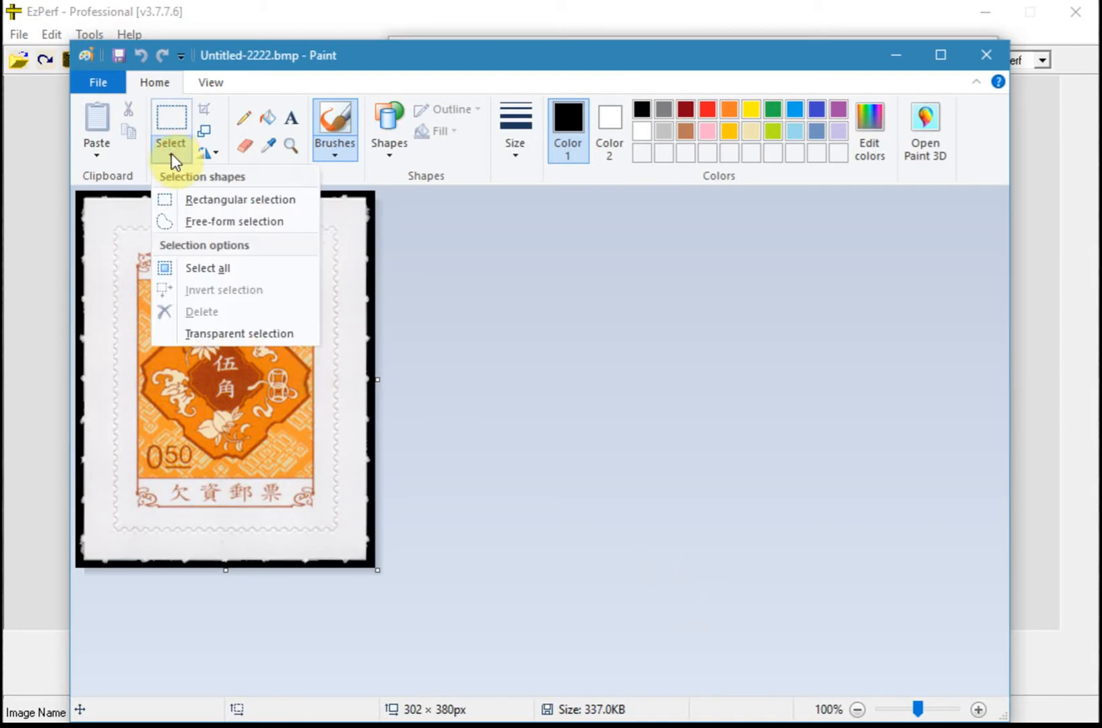
pyautogui.click(196, 268)
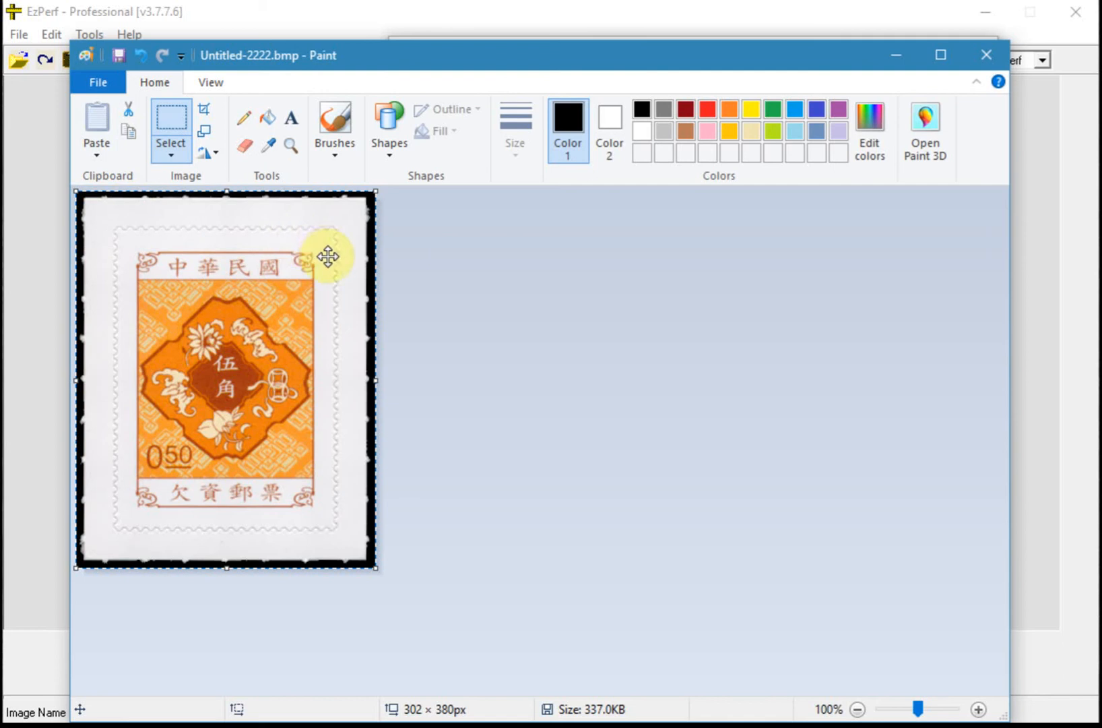
pyautogui.hotkey('ctrl', 'c')
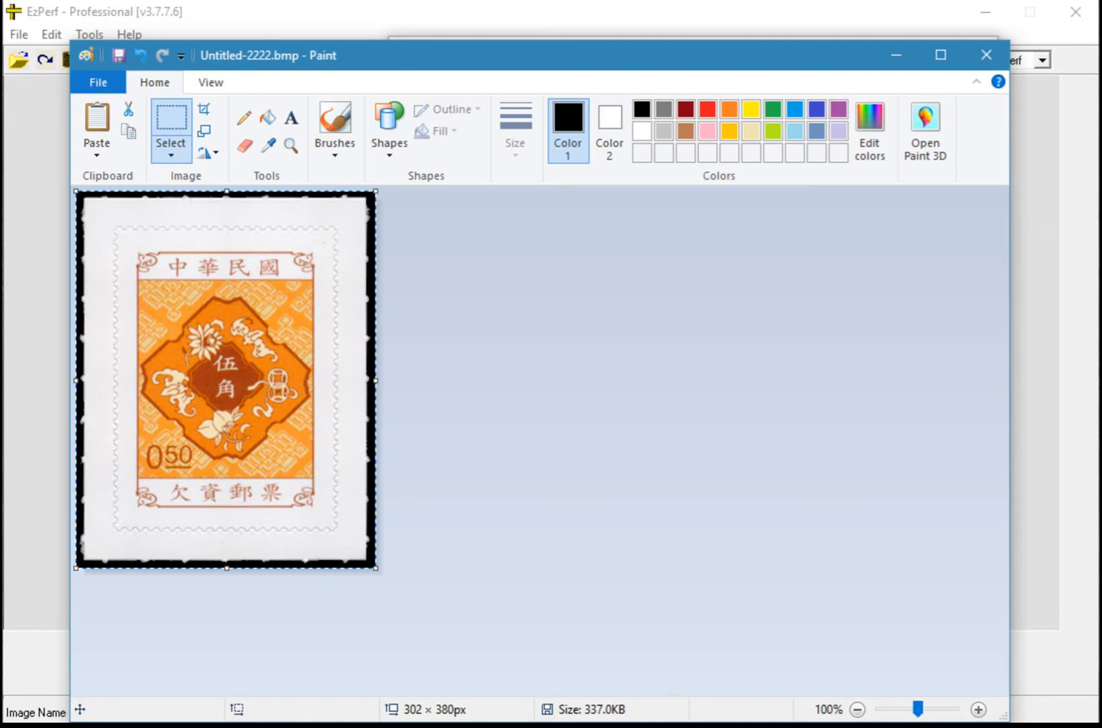
pyautogui.click(626, 726)
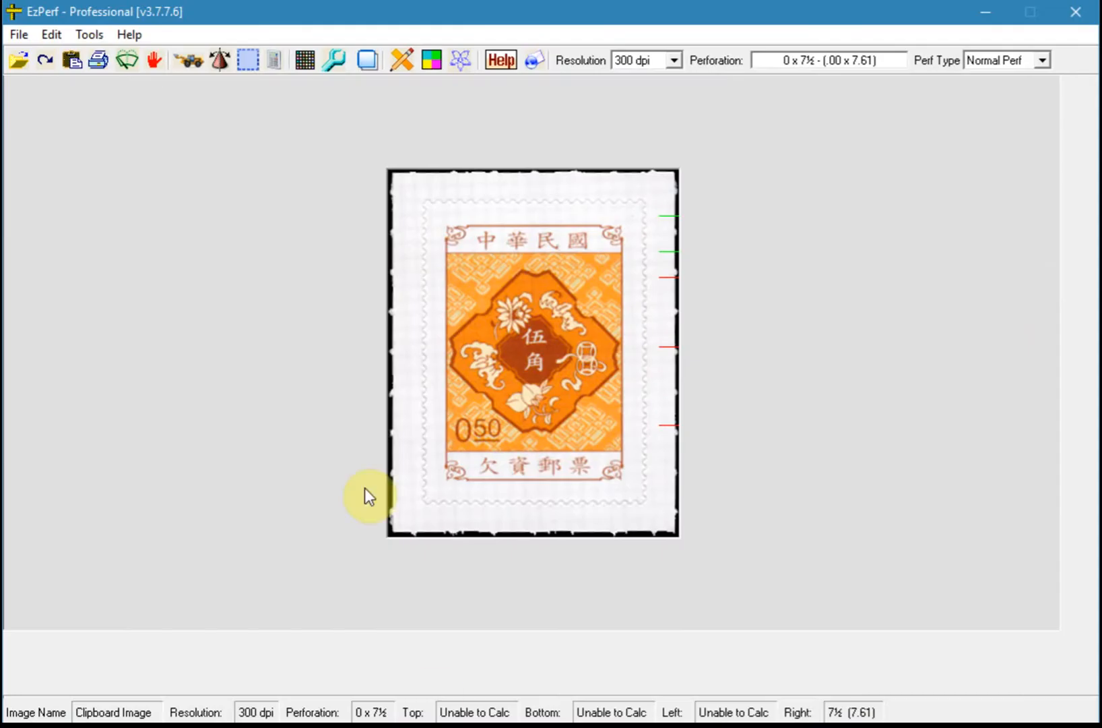
pyautogui.click(71, 60)
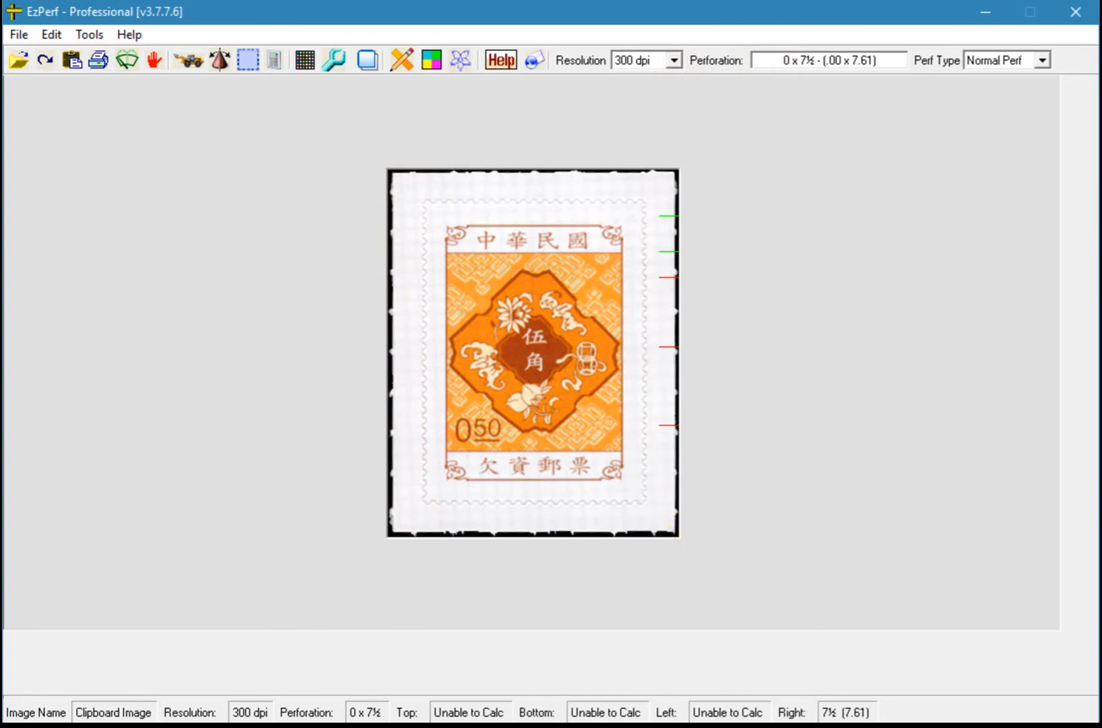
# - Return to the Pictures folder and open Untitled-2222.bmp in Paint 3D
pyautogui.hotkey('alt', 'Tab')
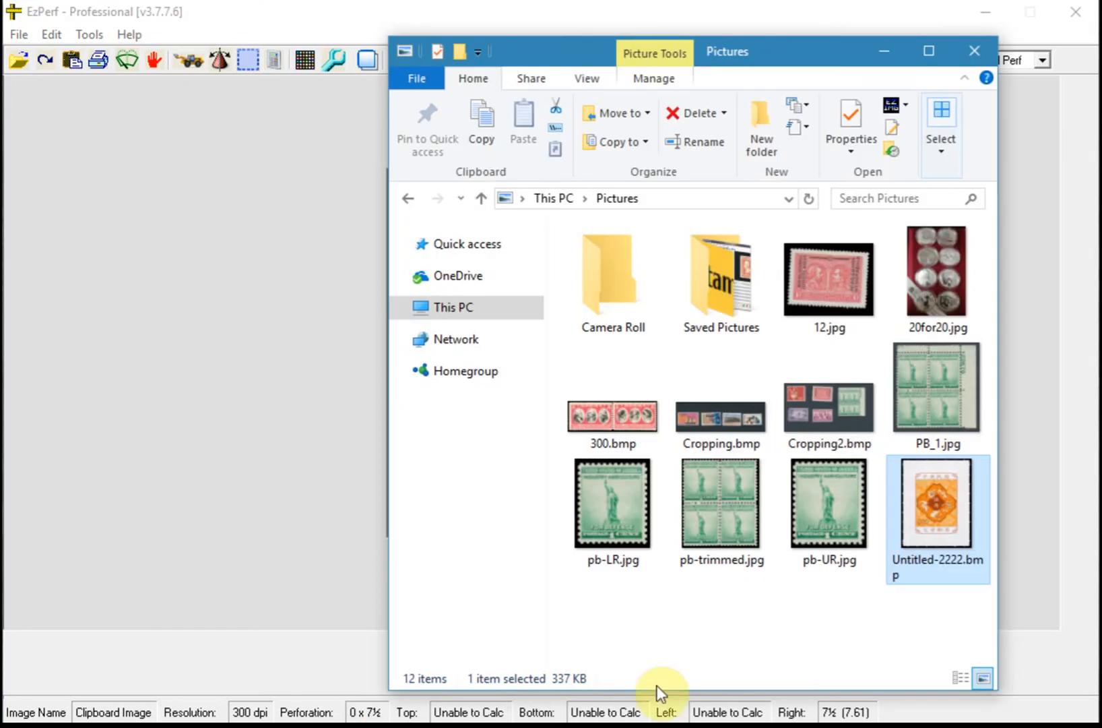
pyautogui.rightClick(934, 499)
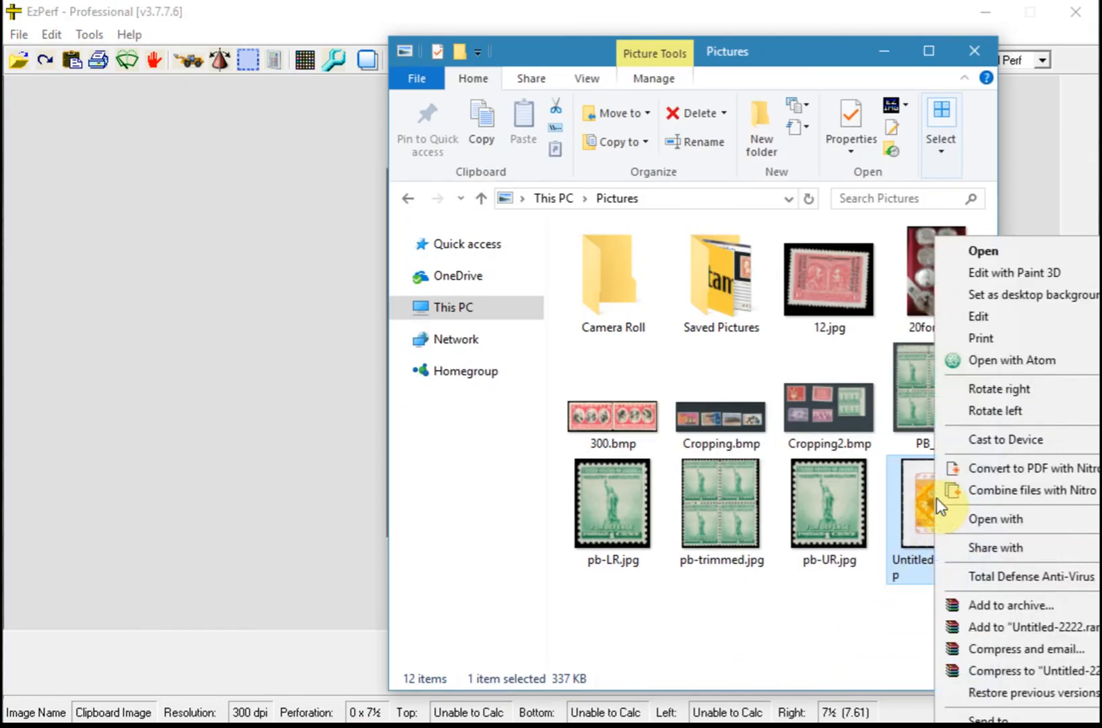
pyautogui.moveTo(986, 518)
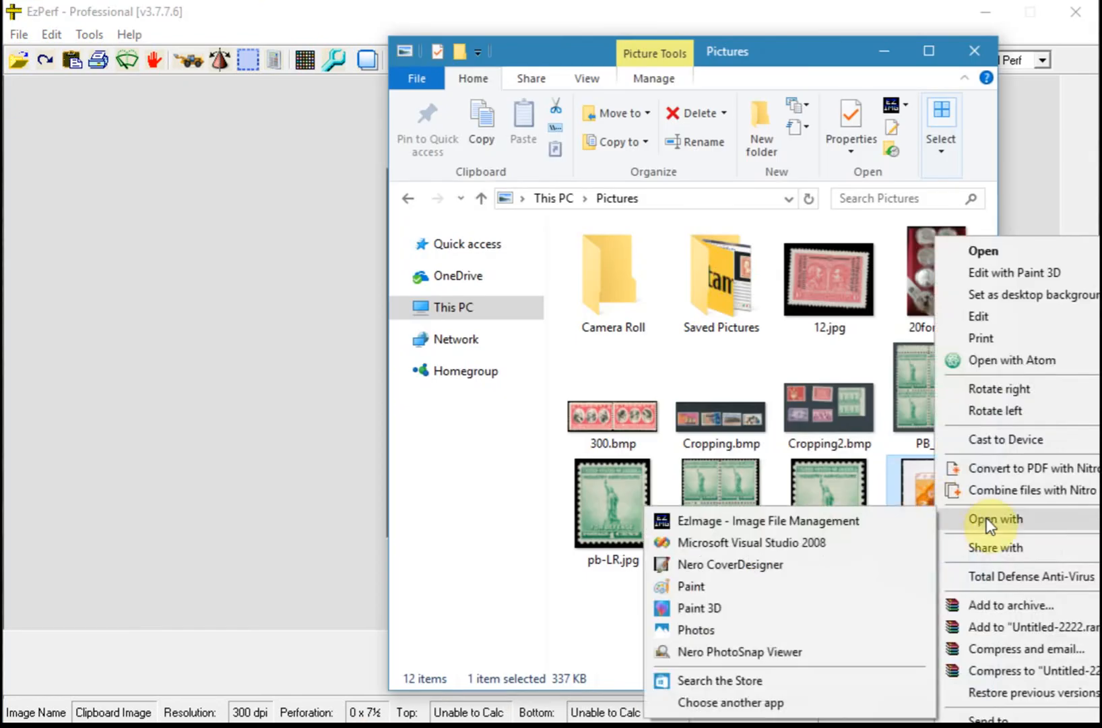
pyautogui.click(700, 609)
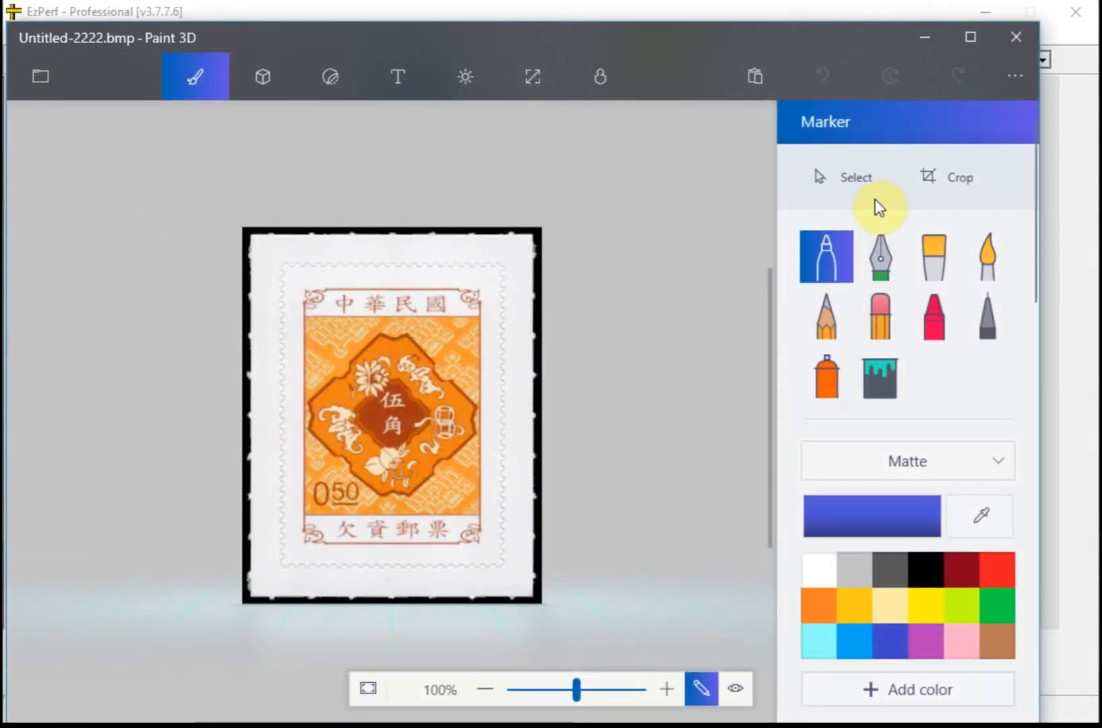
# - Select and copy the entire stamp image in Paint 3D, and paste it into EzPerf
pyautogui.click(859, 183)
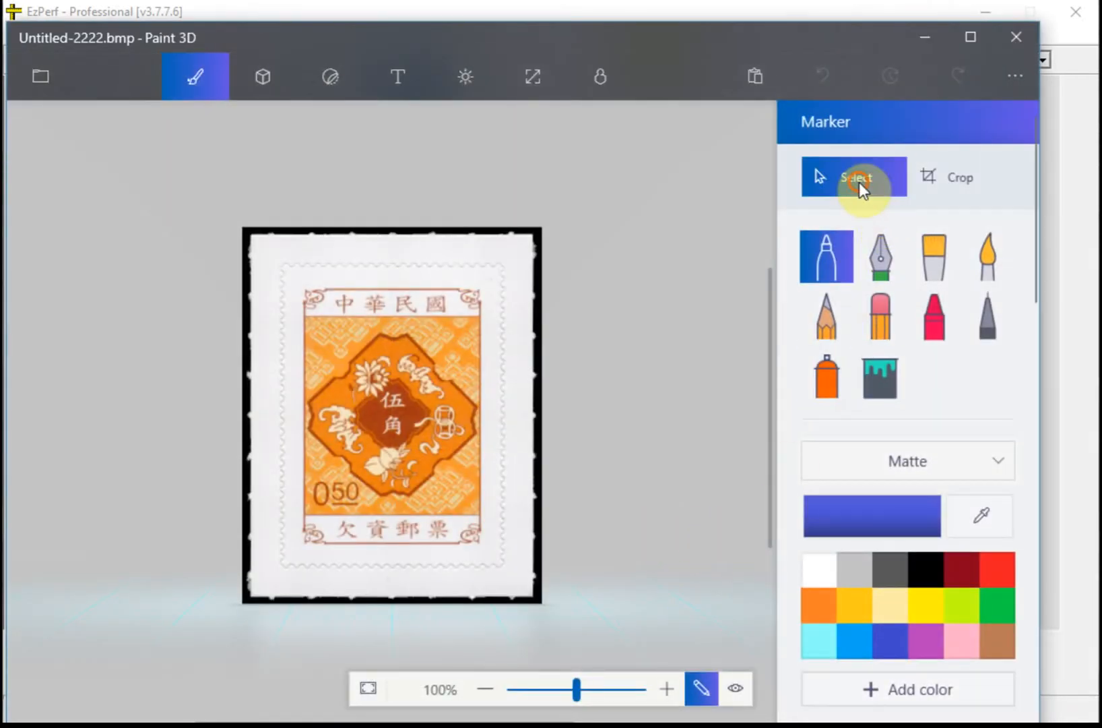
pyautogui.click(825, 197)
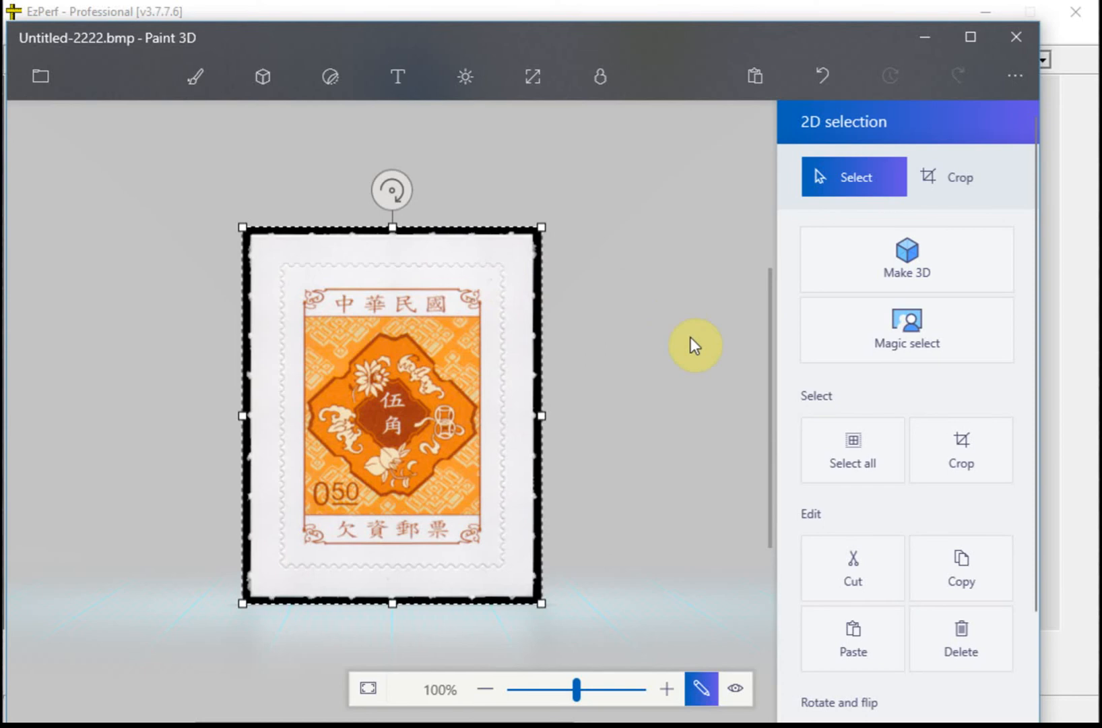
pyautogui.click(965, 559)
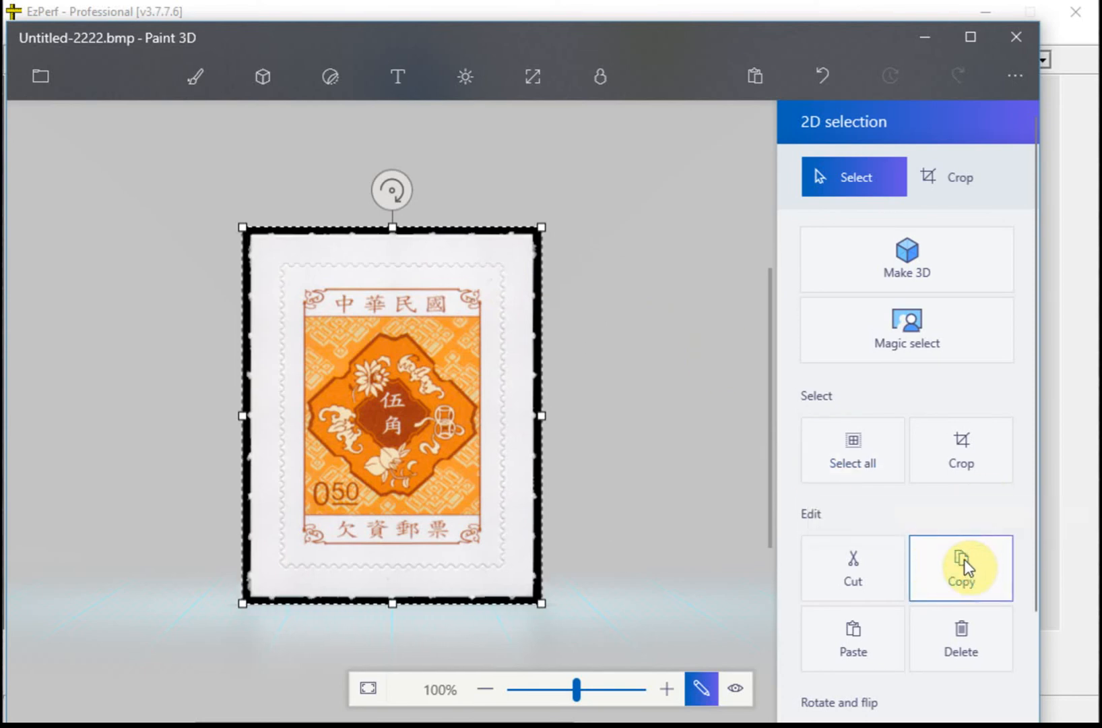
pyautogui.click(1078, 434)
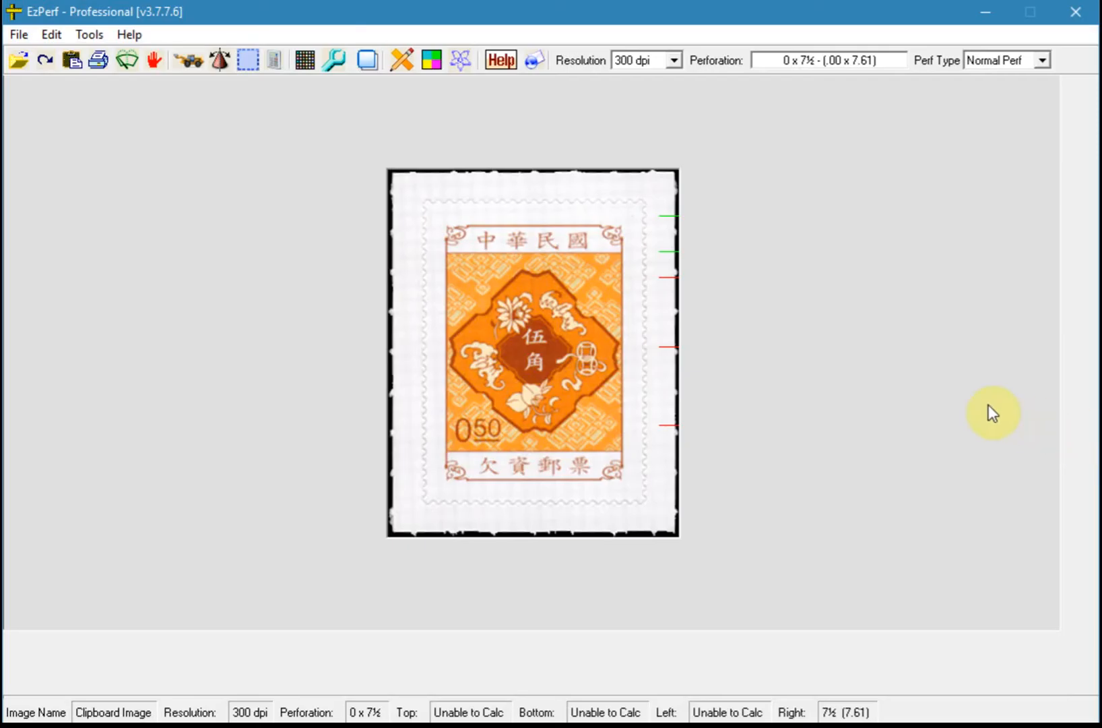
pyautogui.click(75, 60)
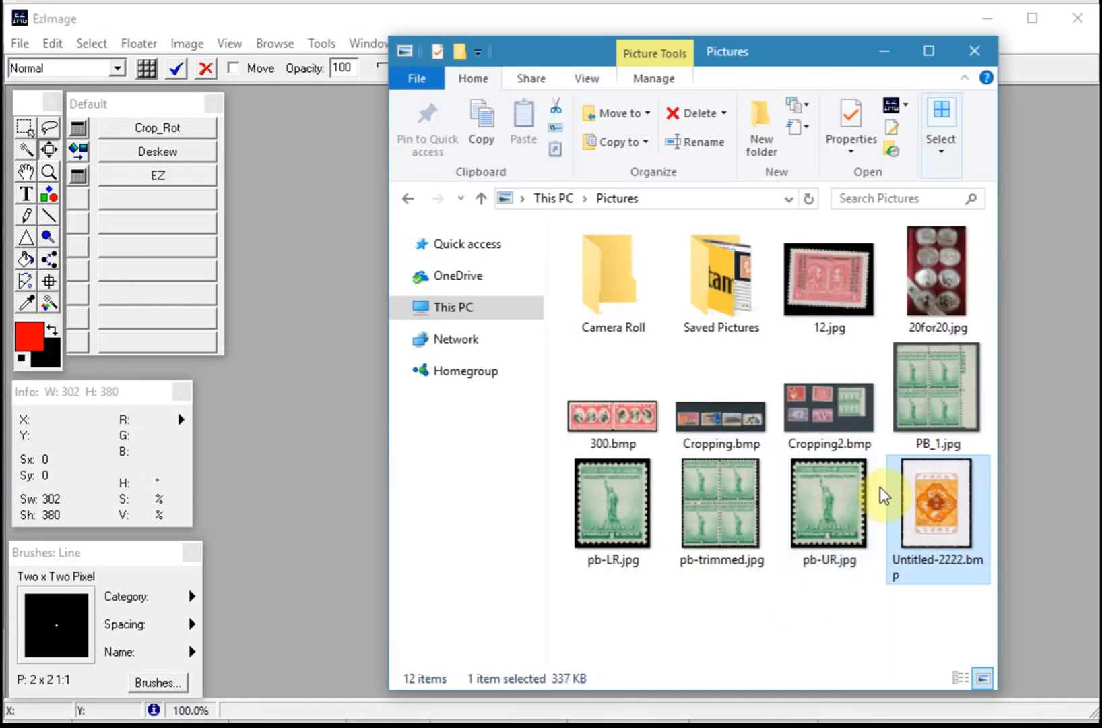
# - Open Untitled-2222.bmp from the Pictures folder in EzImage and paste the stamp image into EzPerf
pyautogui.rightClick(906, 489)
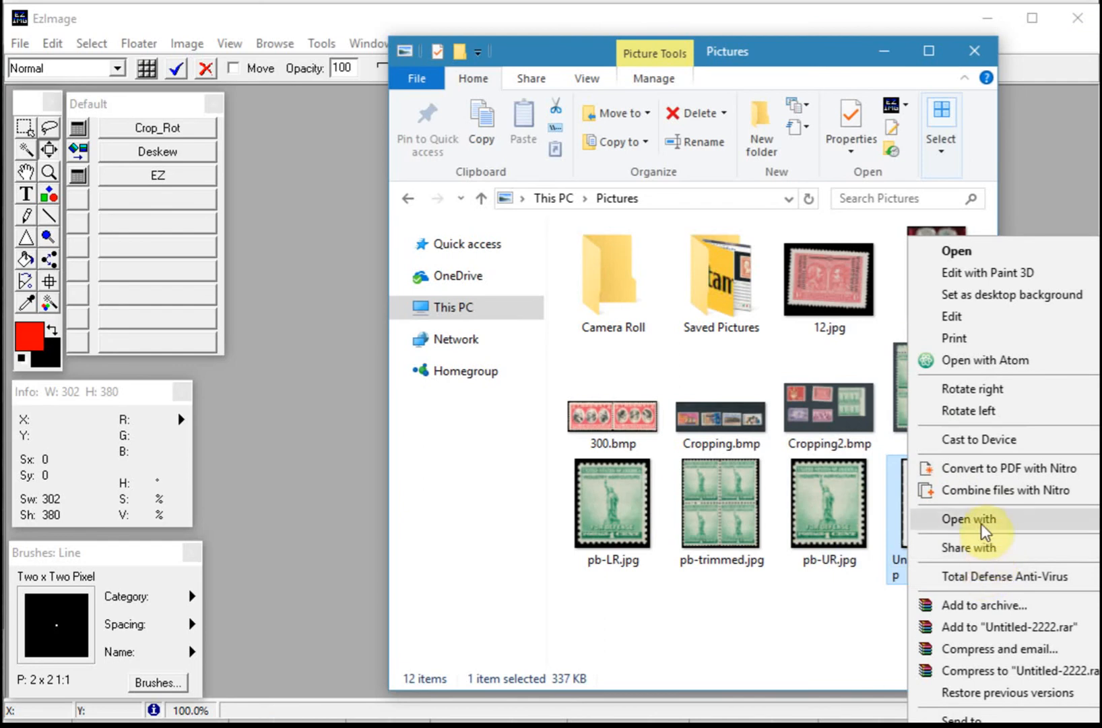
pyautogui.moveTo(984, 524)
pyautogui.click(767, 521)
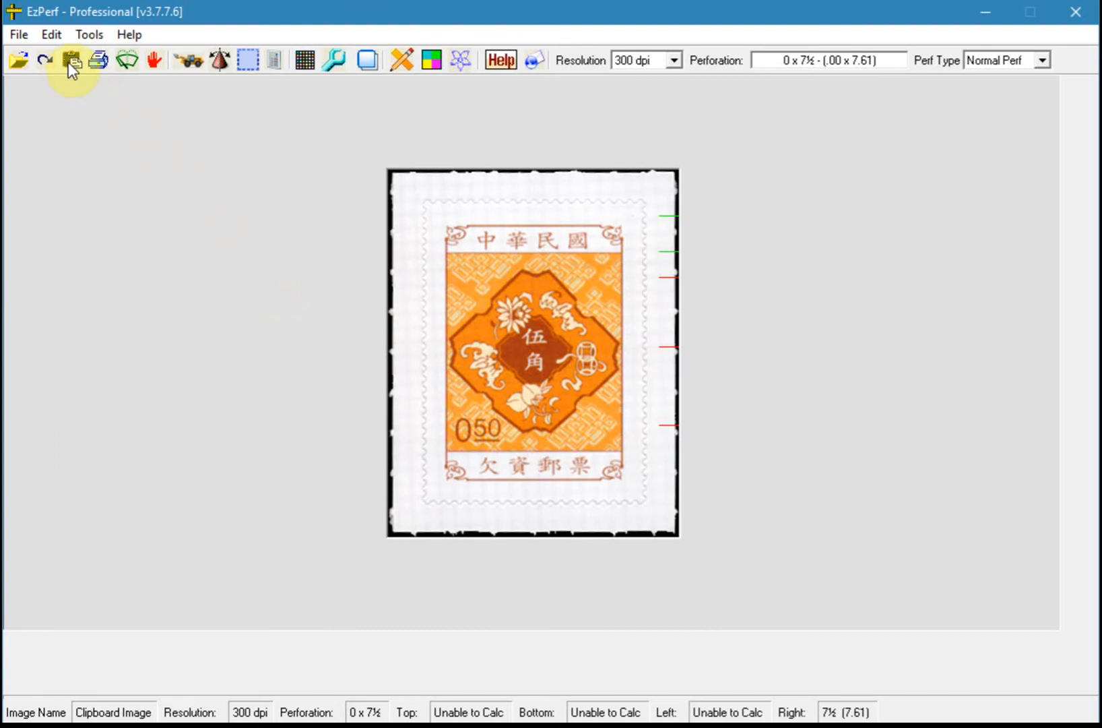
pyautogui.click(71, 62)
# - Switch EzPerf to its floating desktop interface and minimize the EzImage, Paint 3D, Pictures and Paint windows
pyautogui.click(464, 58)
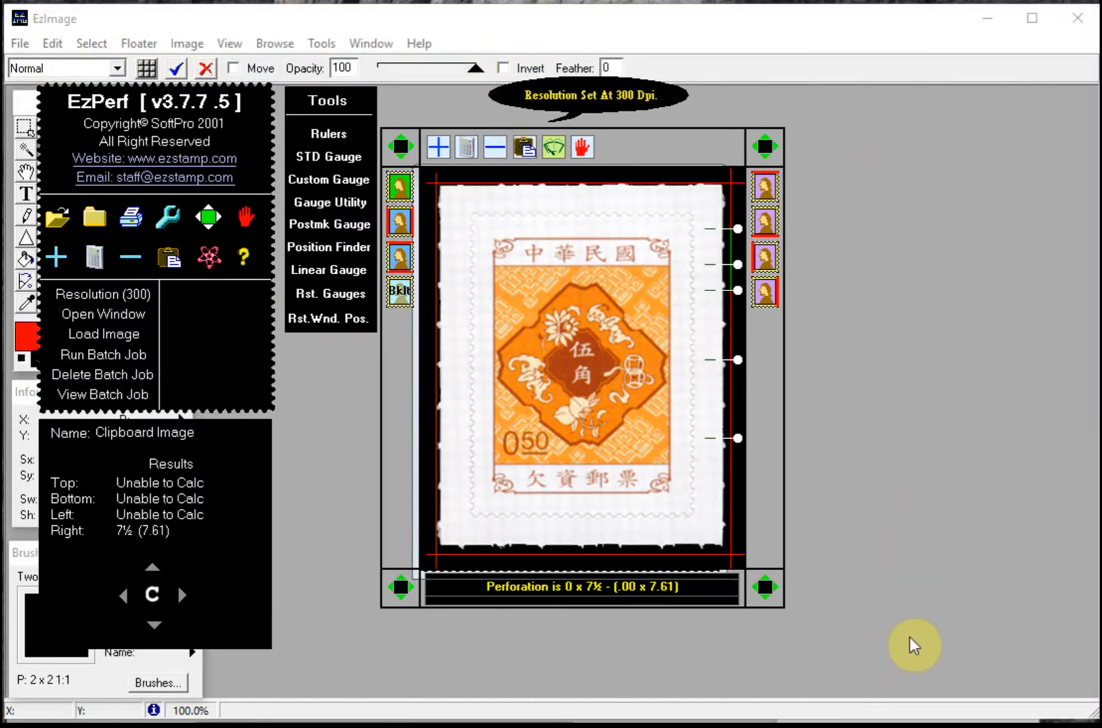
pyautogui.click(988, 18)
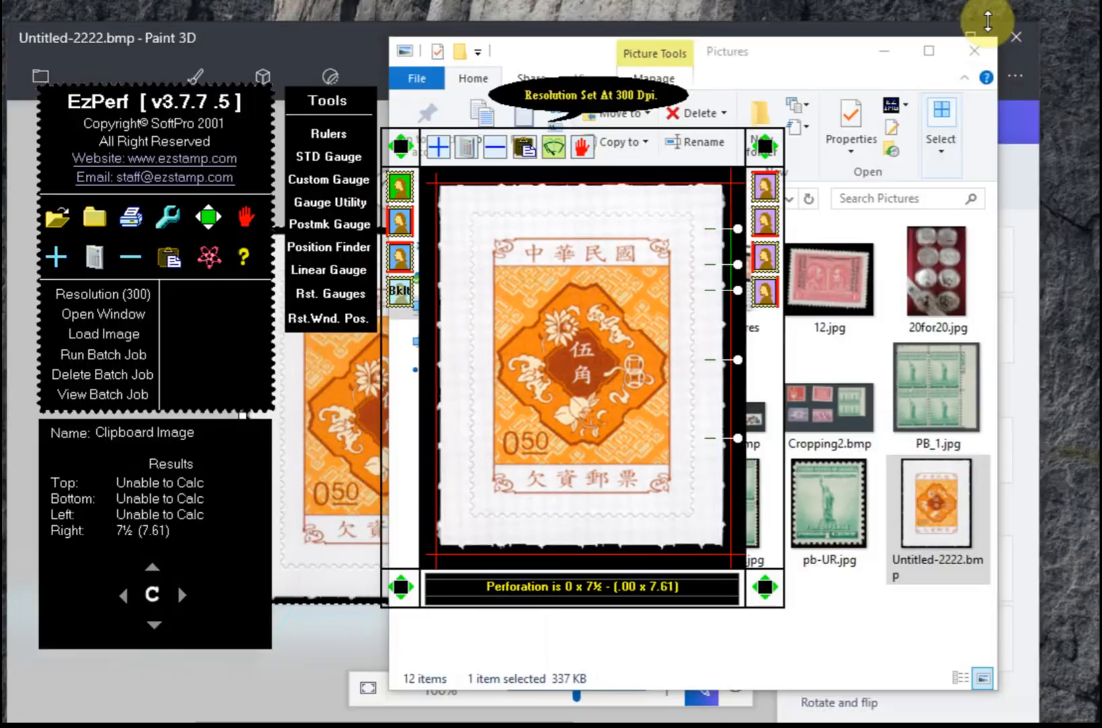
pyautogui.click(1016, 211)
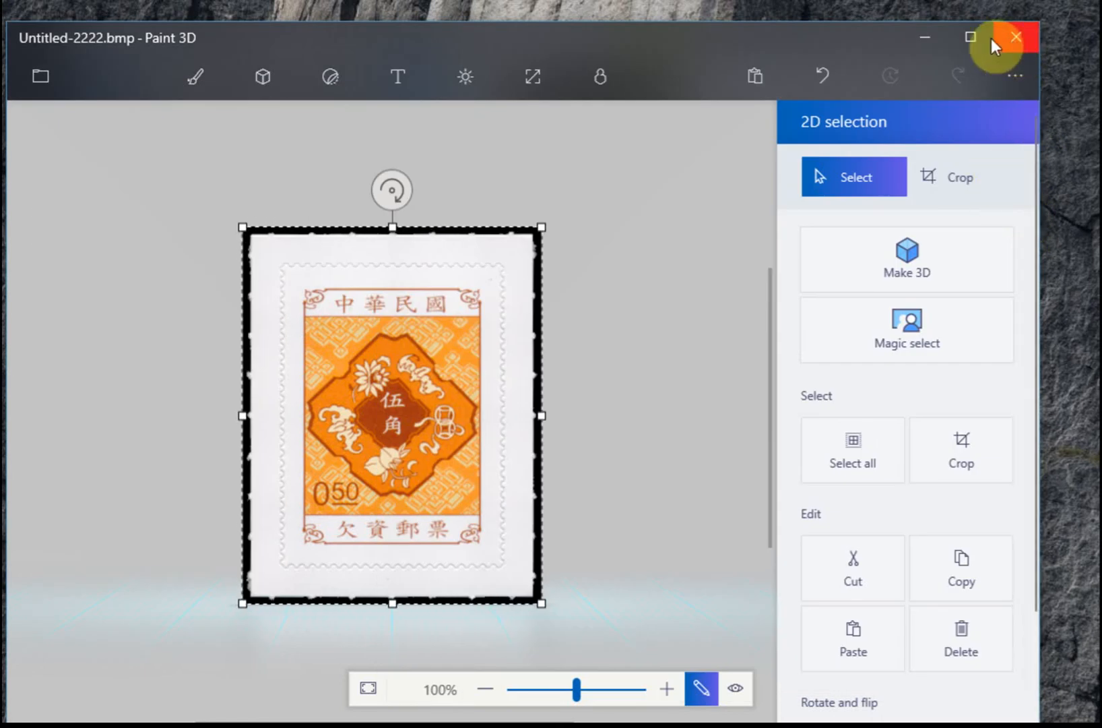
pyautogui.click(928, 42)
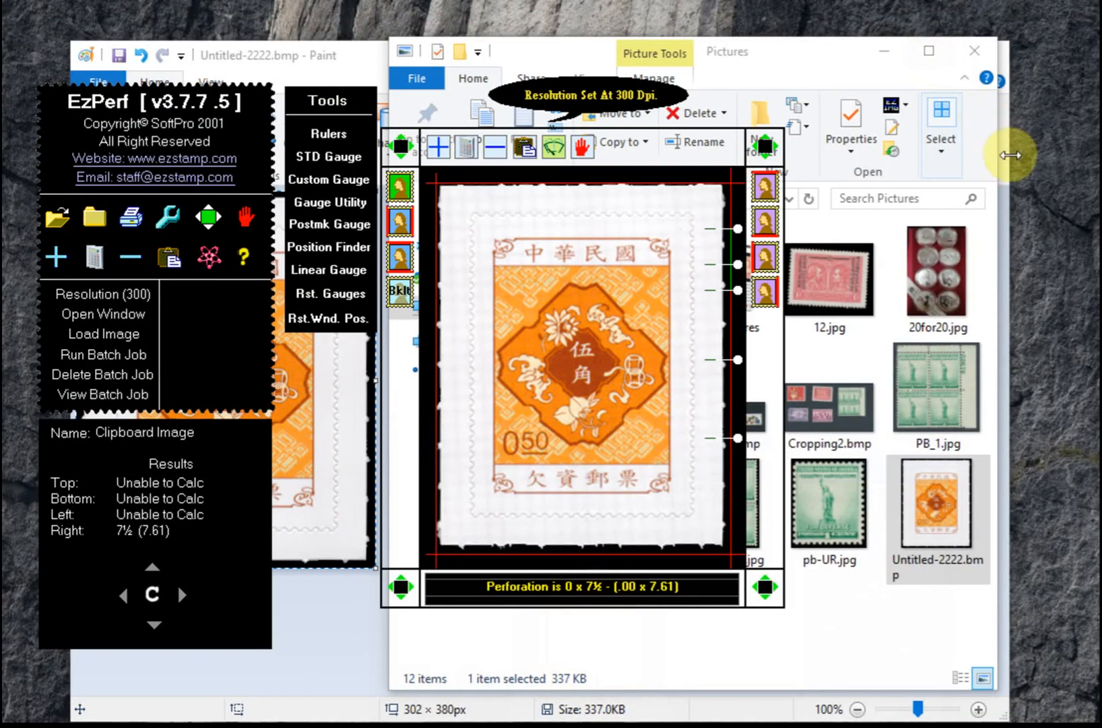
pyautogui.click(870, 615)
pyautogui.click(887, 51)
pyautogui.click(911, 265)
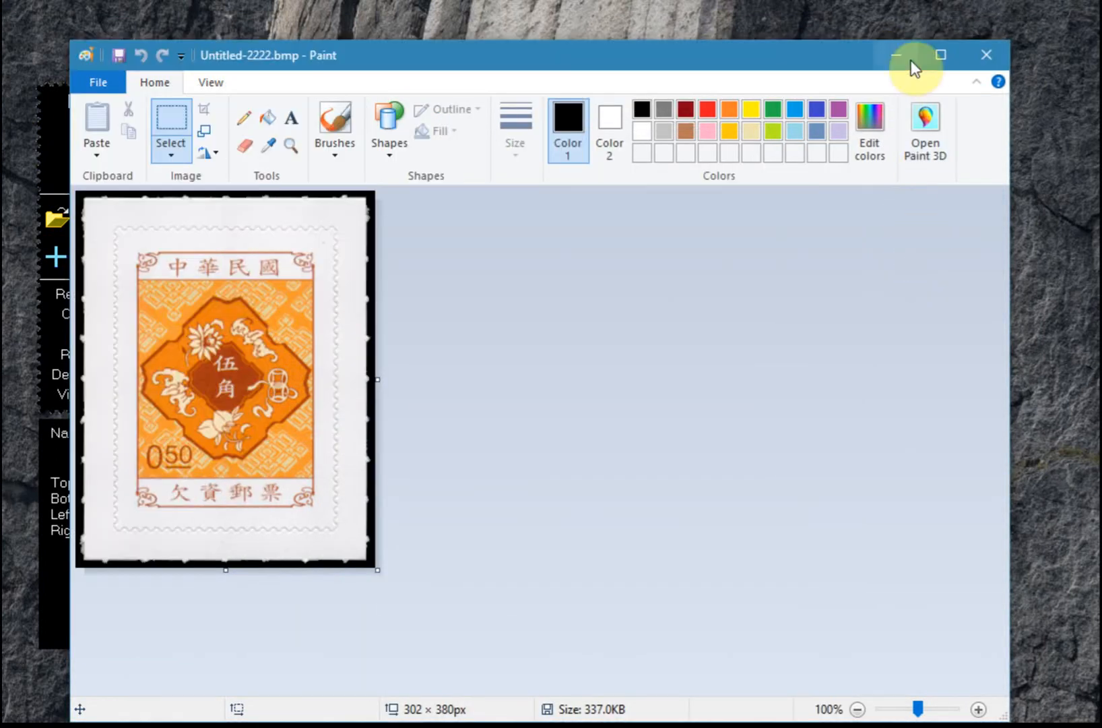
pyautogui.click(900, 52)
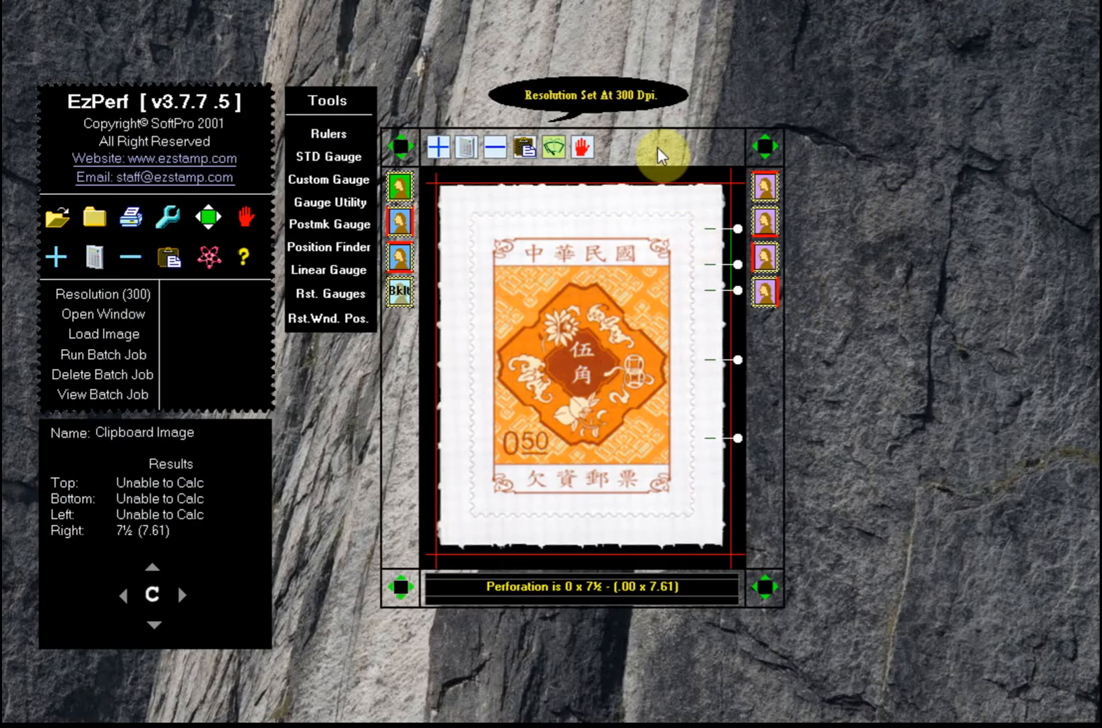
# - Move the floating stamp measurement window farther away from the tools list and close it
pyautogui.moveTo(401, 145); pyautogui.dragTo(518, 146)
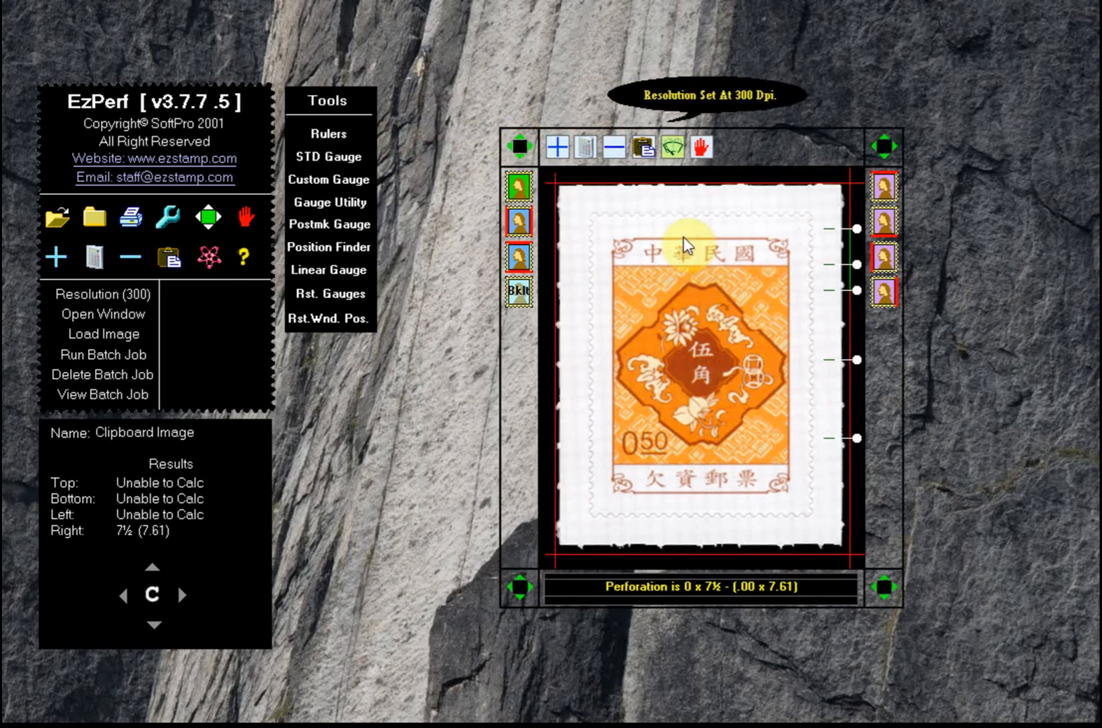
pyautogui.click(705, 147)
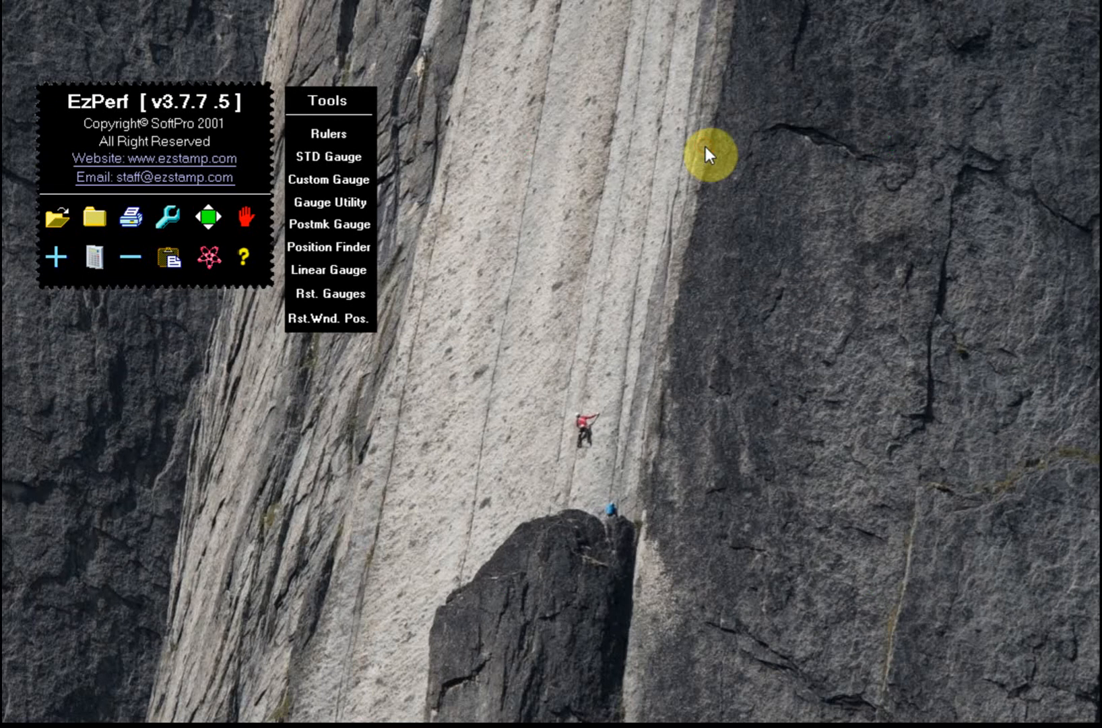
# - Create a perforation gauge with a PerfSize of 22 using the Gauge Utility
pyautogui.click(169, 216)
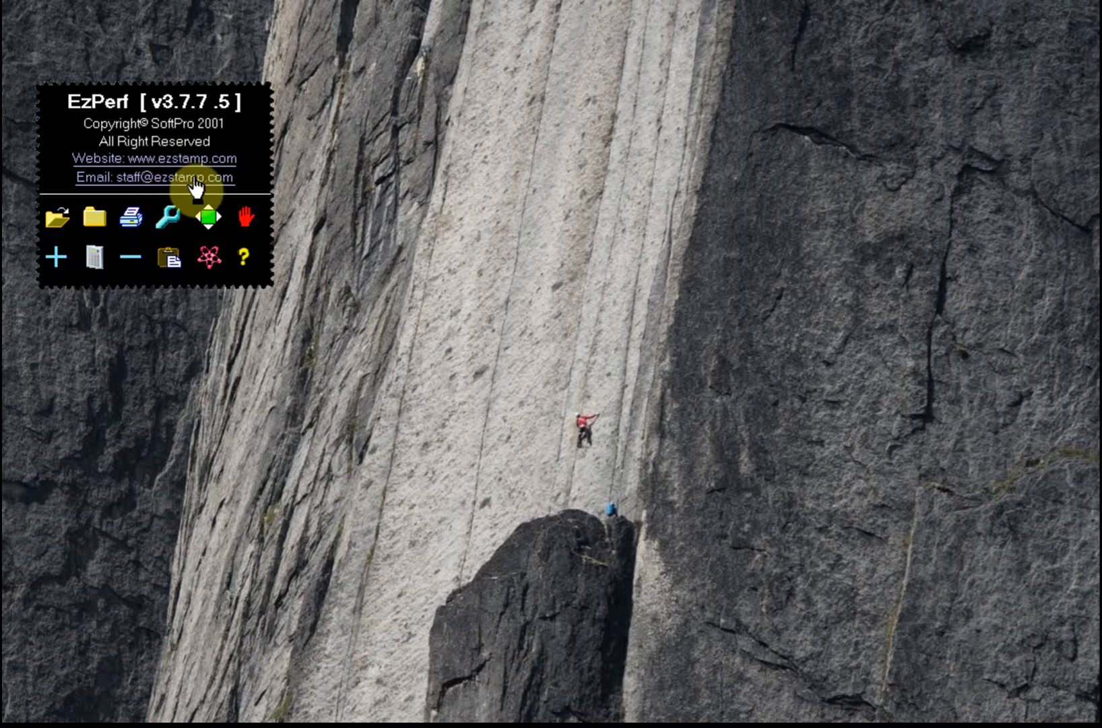
pyautogui.click(172, 216)
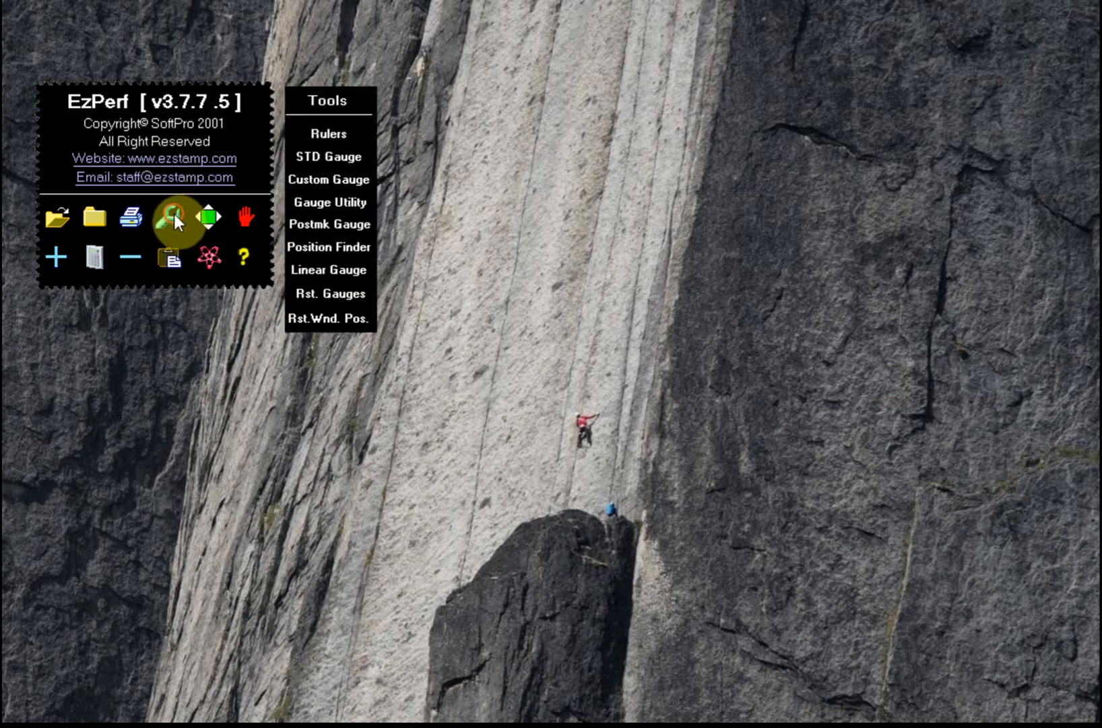
pyautogui.click(347, 201)
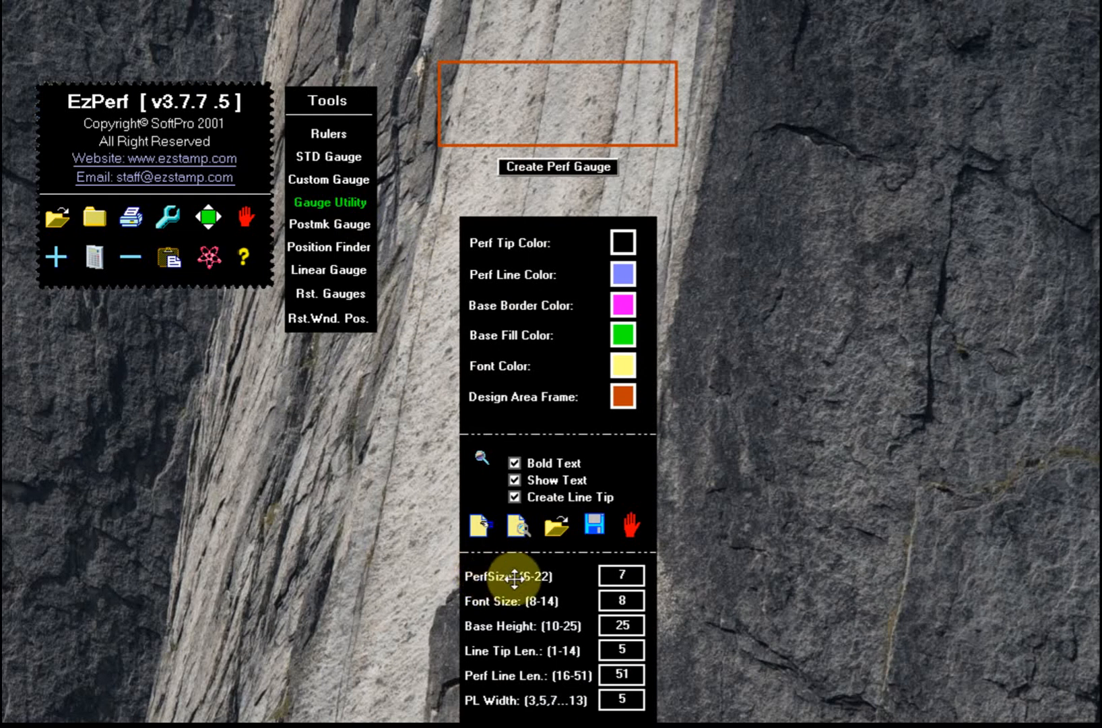
pyautogui.doubleClick(627, 573)
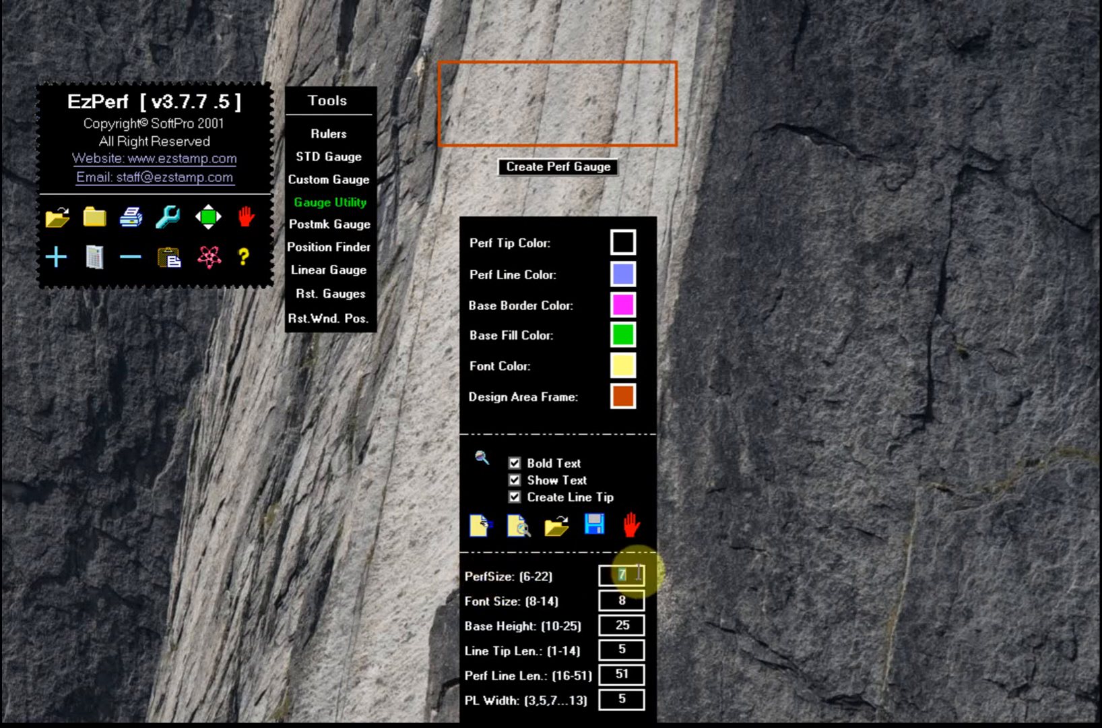
pyautogui.write('22')
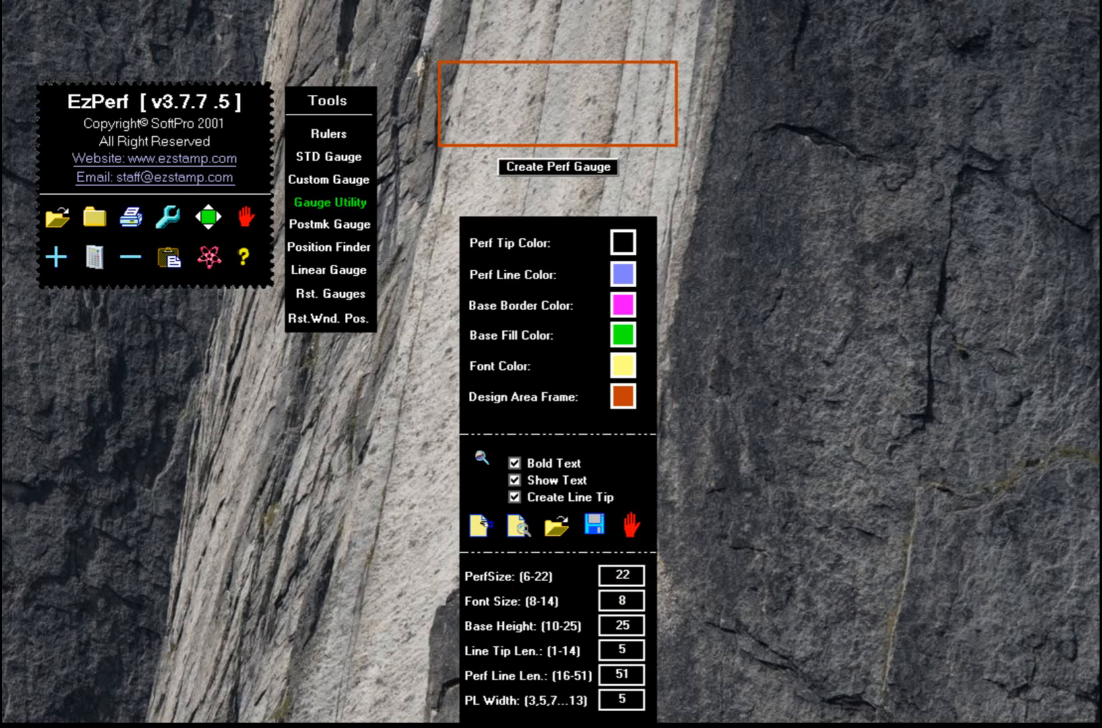
pyautogui.click(530, 167)
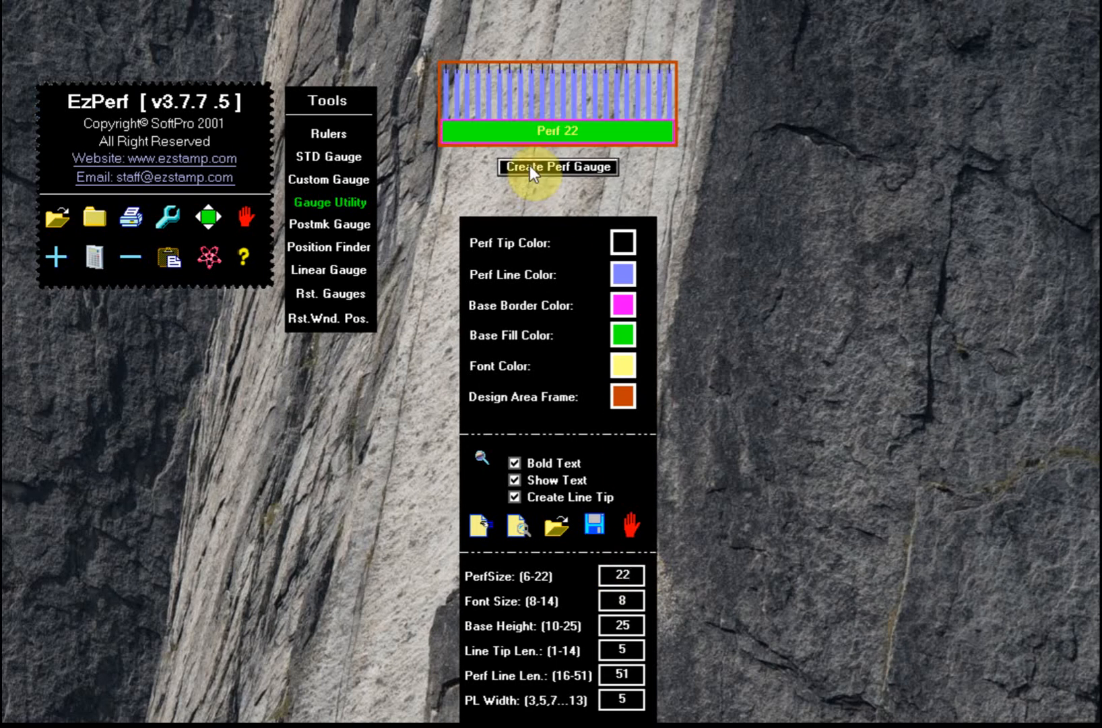
# - Save the new Perf 22 gauge as 22.txt, replacing the existing file
pyautogui.click(594, 524)
pyautogui.click(634, 195)
pyautogui.click(1100, 514)
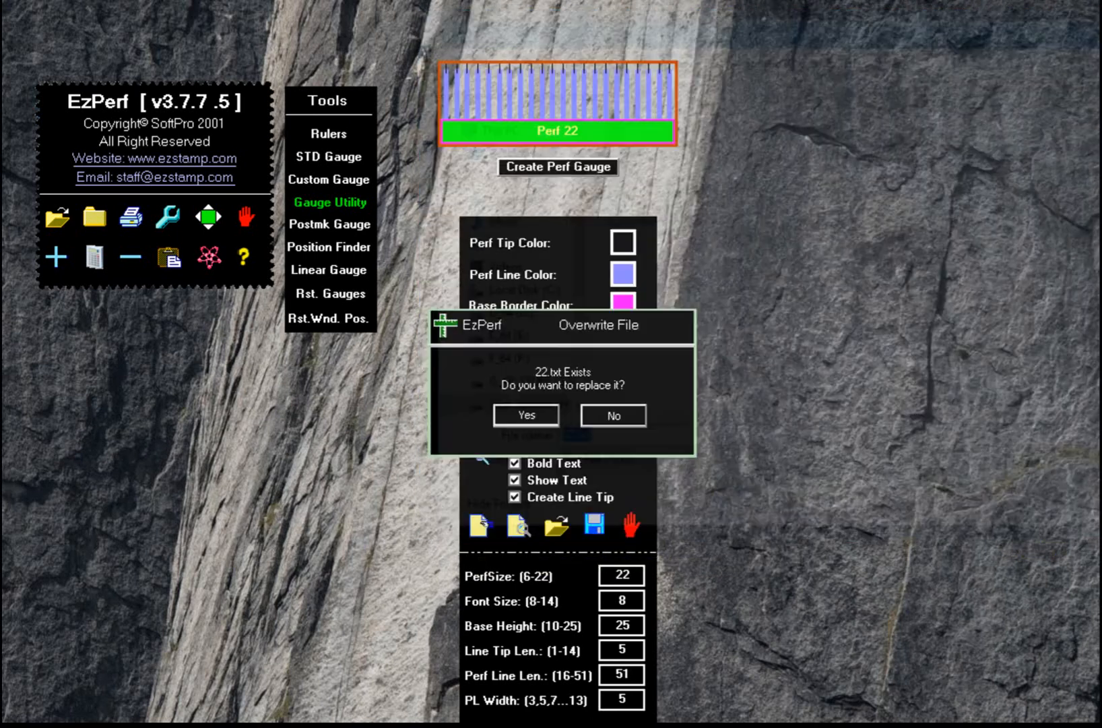
pyautogui.click(512, 417)
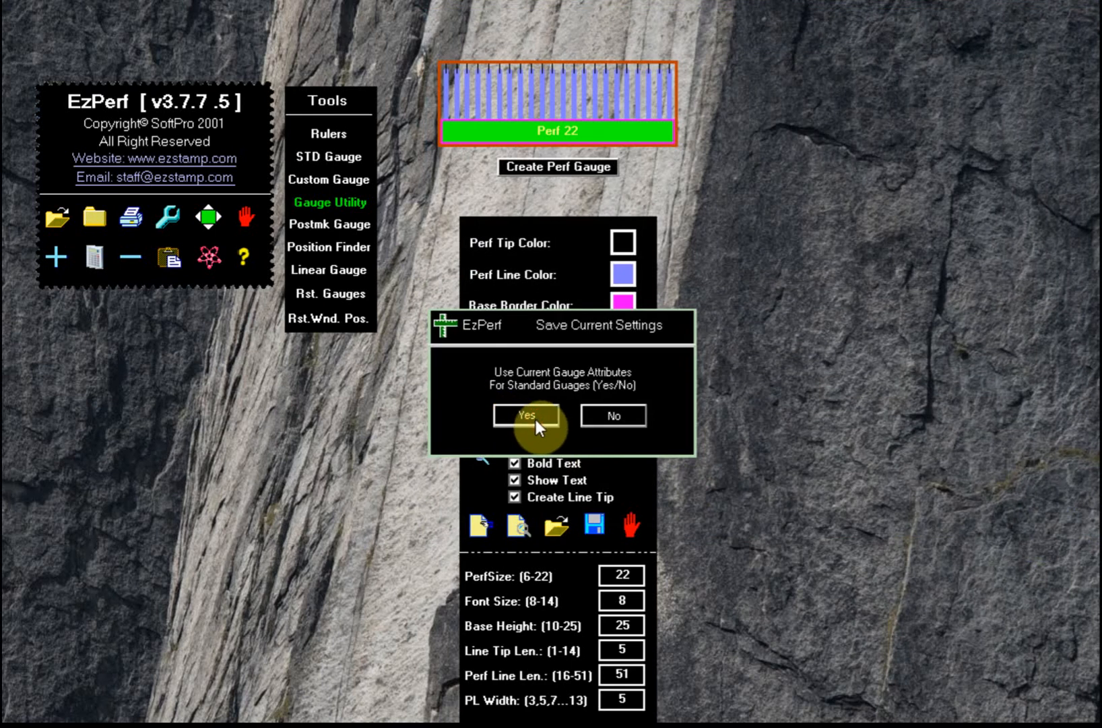
# - Apply the current gauge attributes to the standard gauges and close the Gauge Utility
pyautogui.click(536, 419)
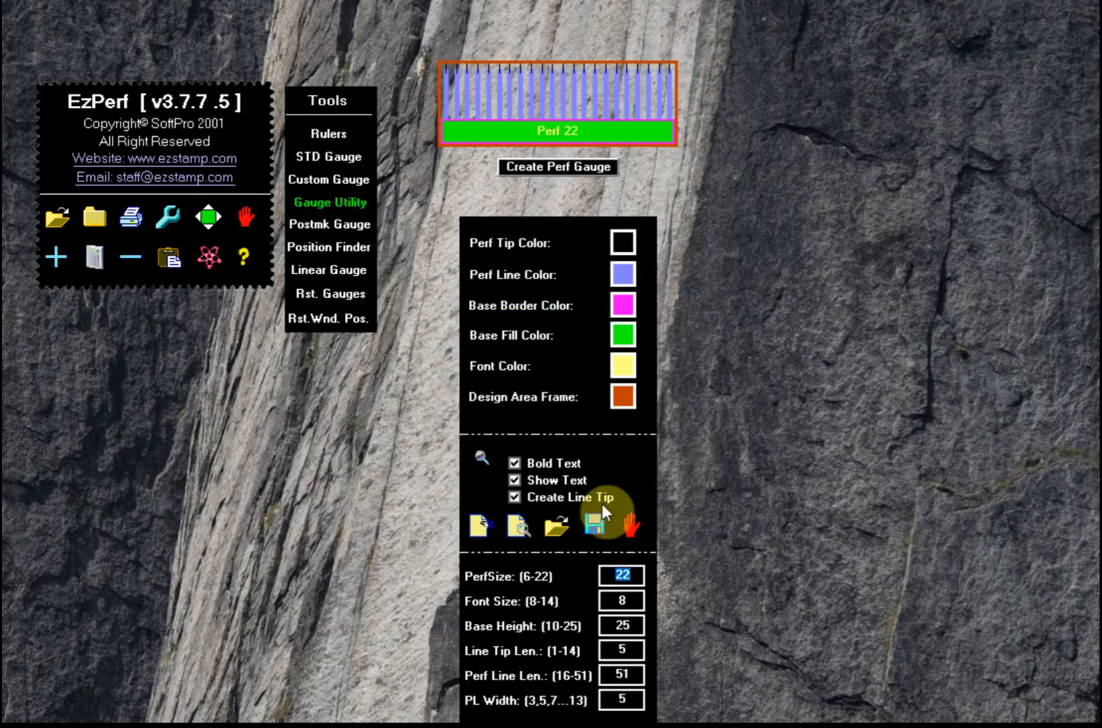
pyautogui.click(631, 523)
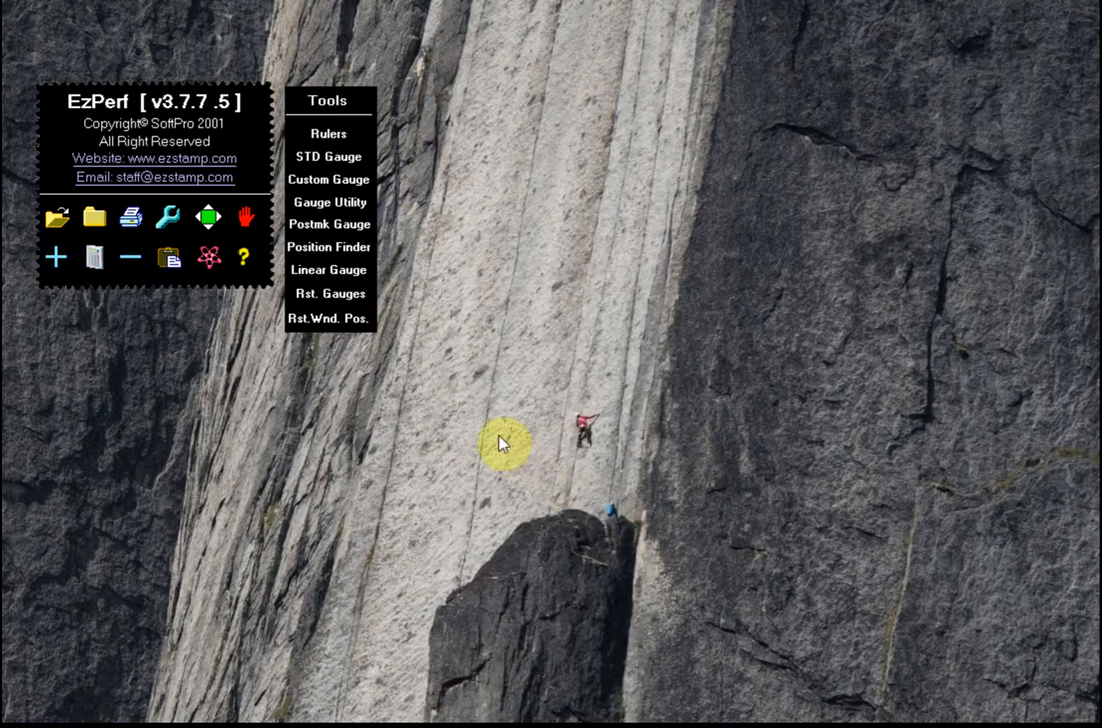
# - Move the tools list below the main EzPerf panel, and load the saved custom gauge 22.txt onto the open desktop area
pyautogui.moveTo(332, 98); pyautogui.dragTo(94, 314)
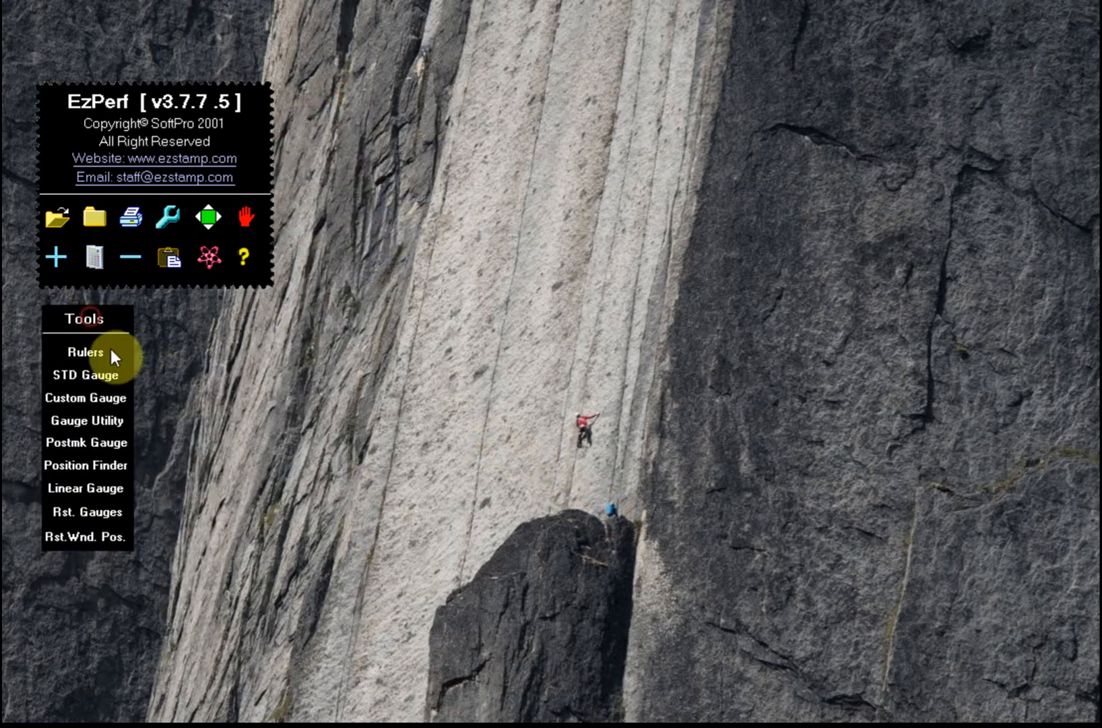
pyautogui.click(94, 399)
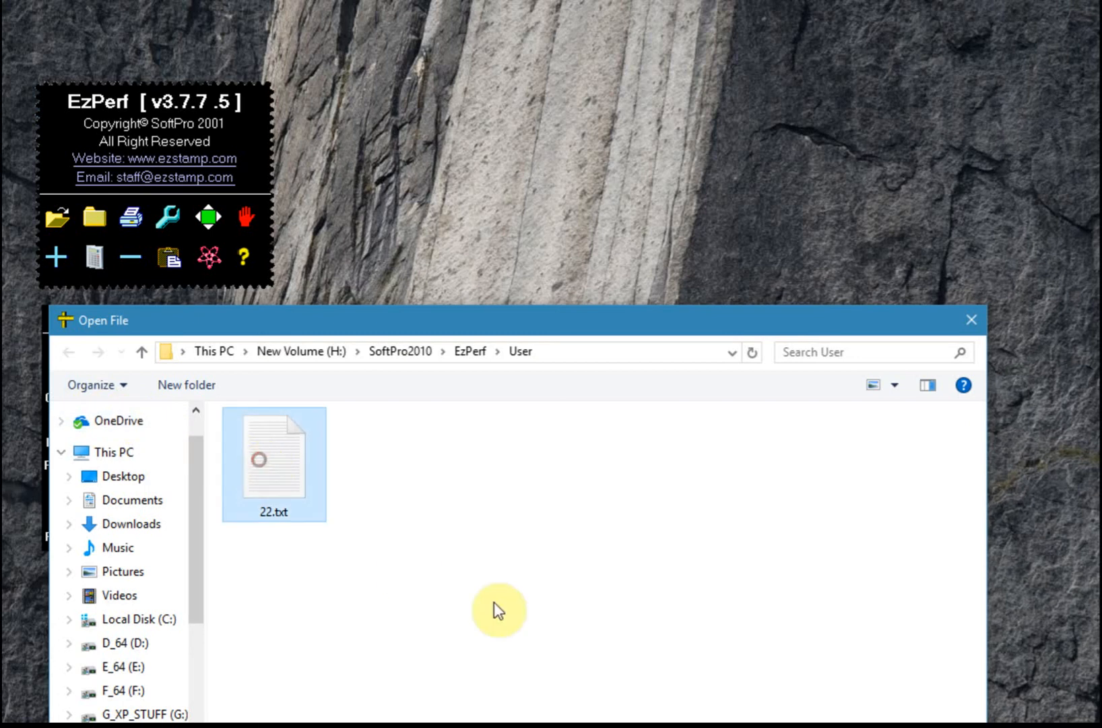
pyautogui.click(835, 727)
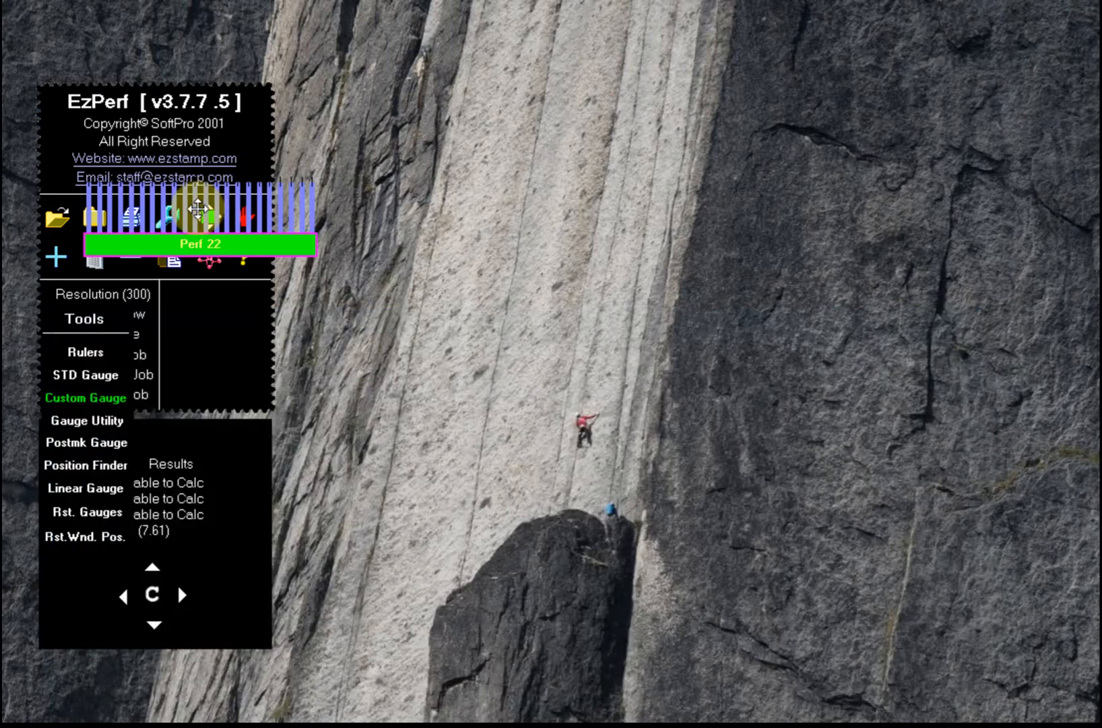
pyautogui.moveTo(196, 239); pyautogui.dragTo(466, 344)
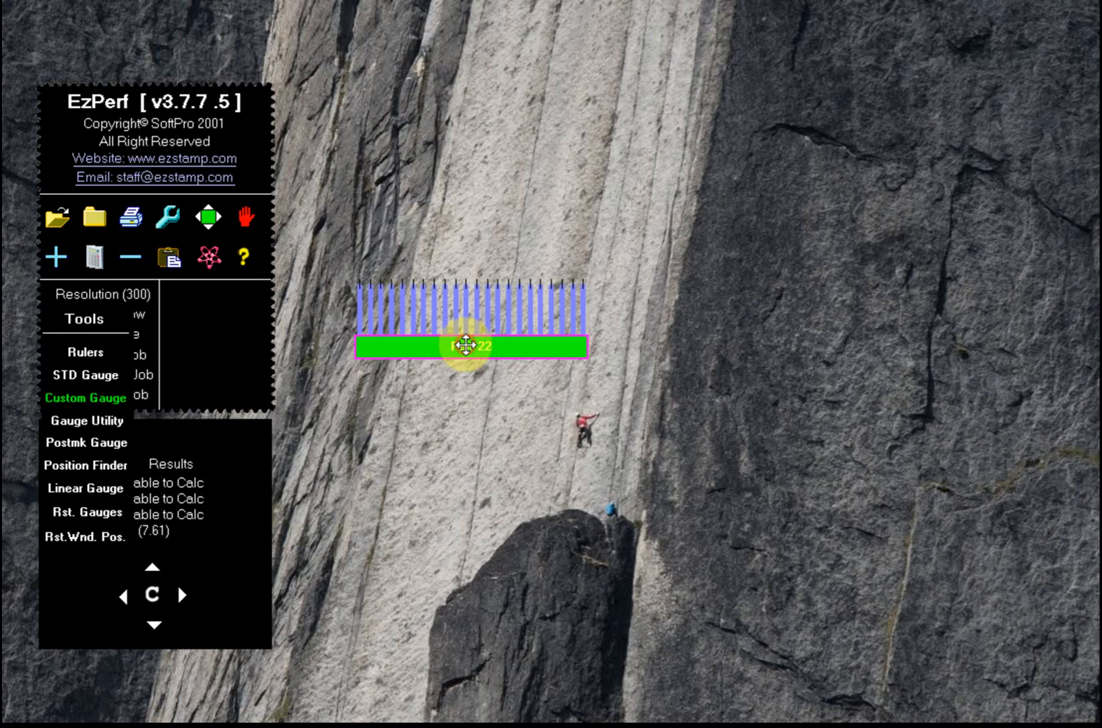
# - Rotate the Perf 22 gauge clockwise until its teeth point down, and read the gauge's help note
pyautogui.doubleClick(466, 345)
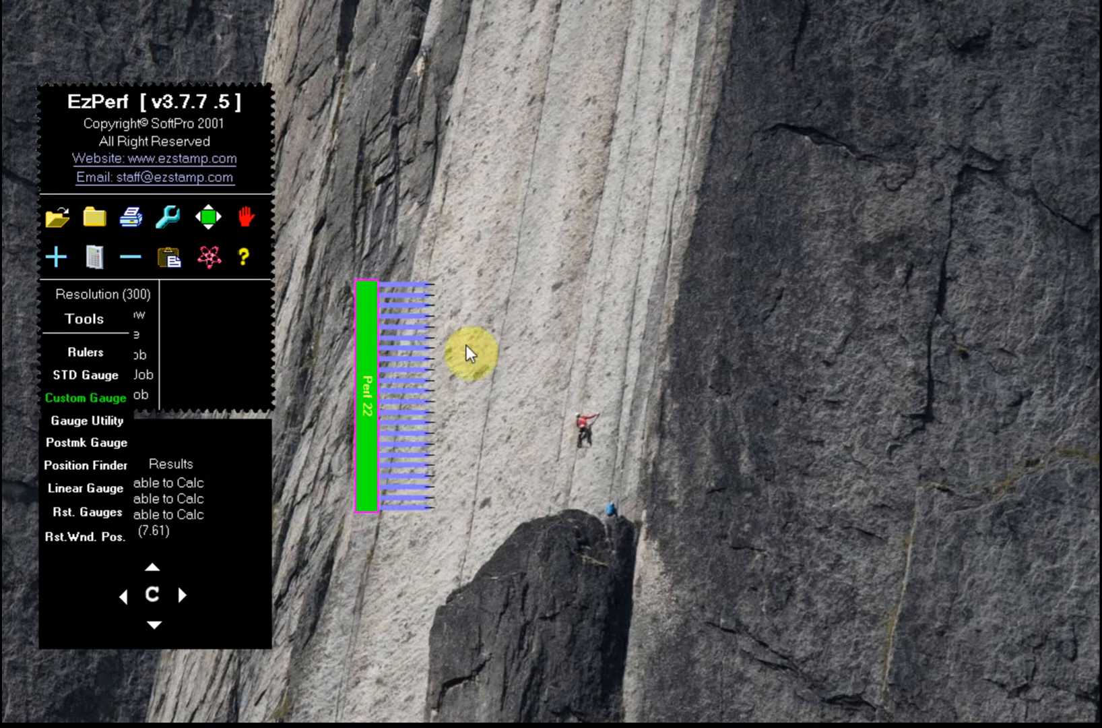
pyautogui.keyDown('shift'); pyautogui.click(406, 341); pyautogui.keyUp('shift')
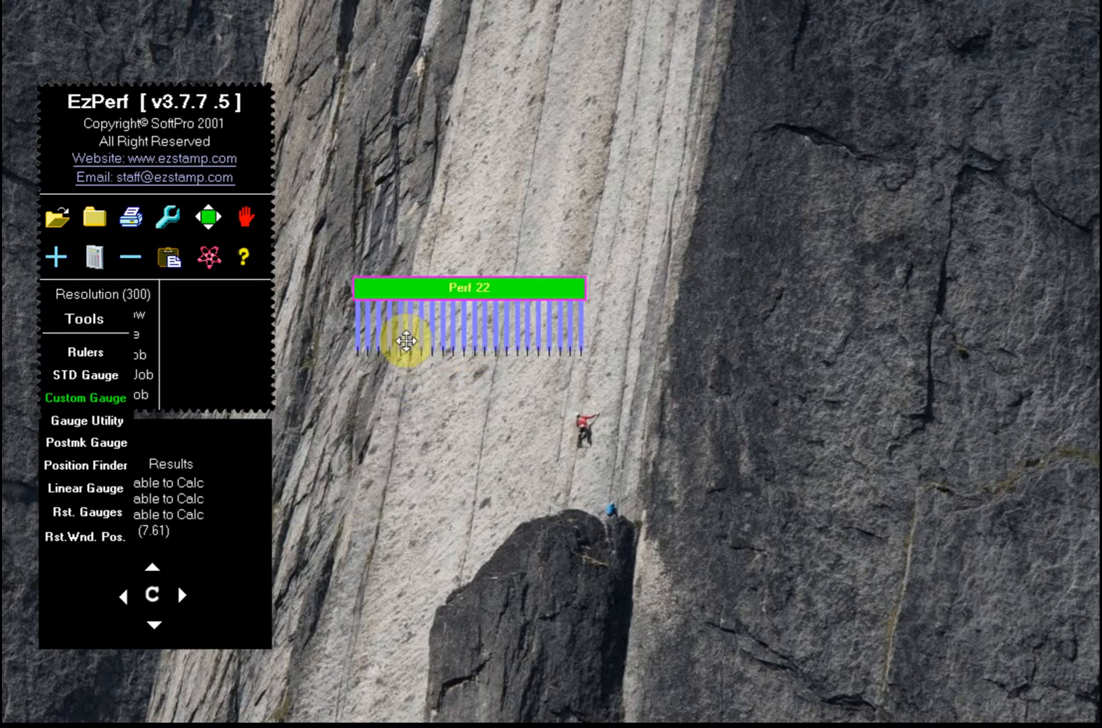
pyautogui.rightClick(418, 295)
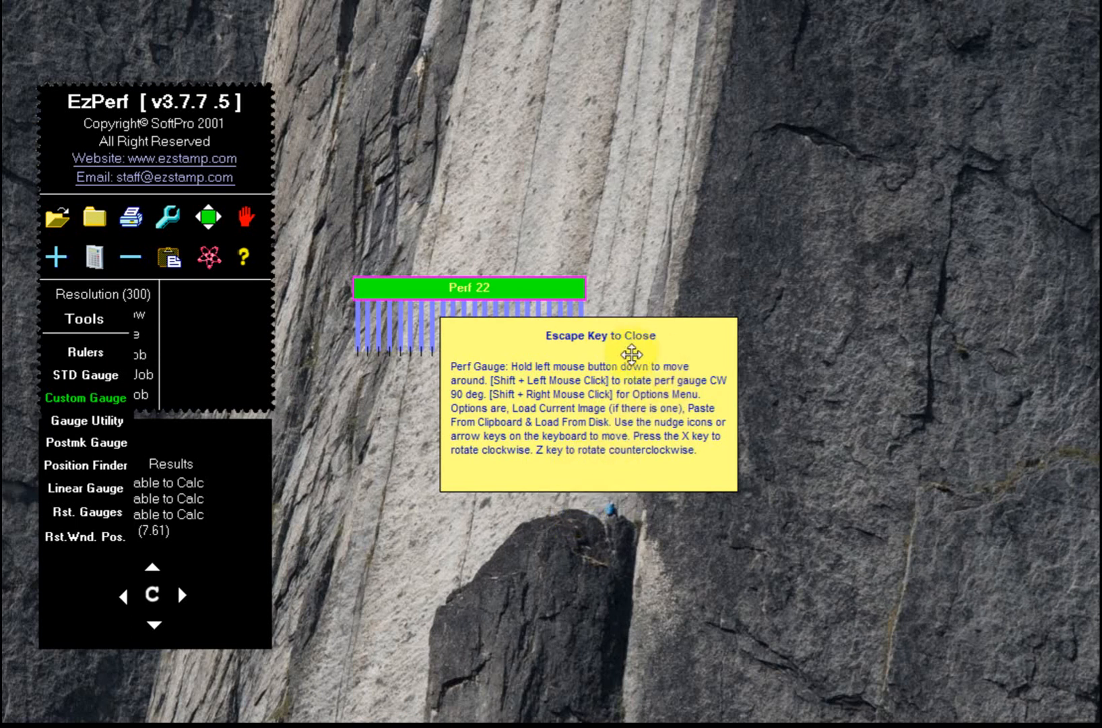
pyautogui.press('Escape')
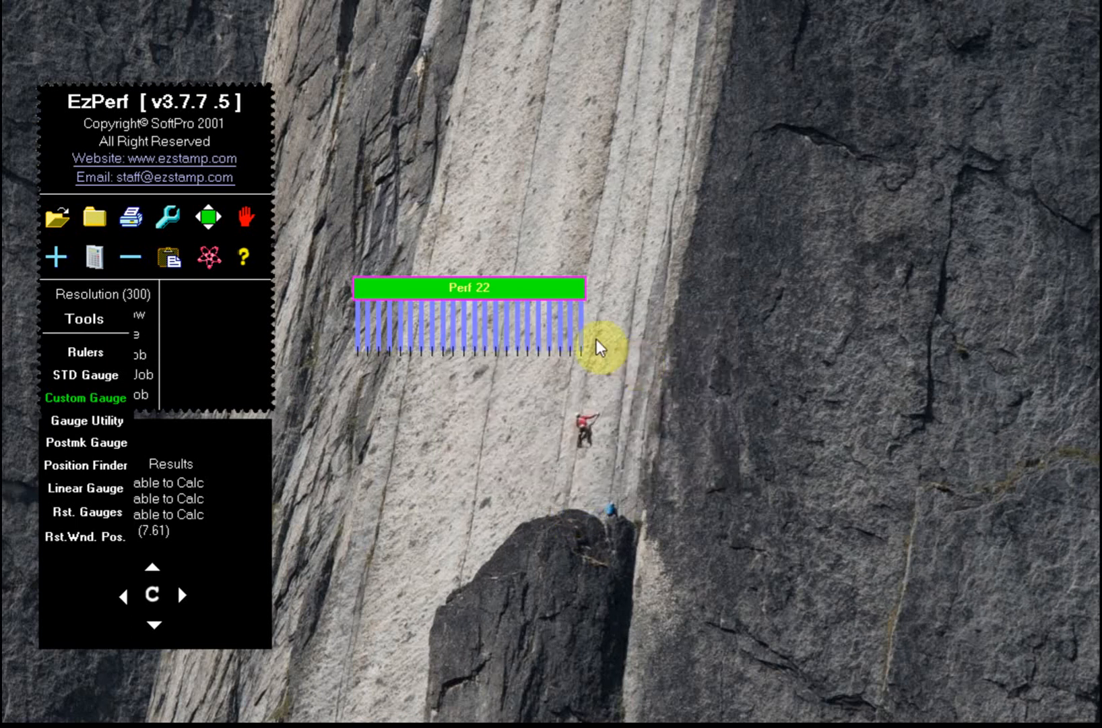
# - Load the stamp image Untitled-2222.bmp from the Pictures folder through the gauge's options and move it clear of the Perf 22 gauge
pyautogui.rightClick(504, 291)
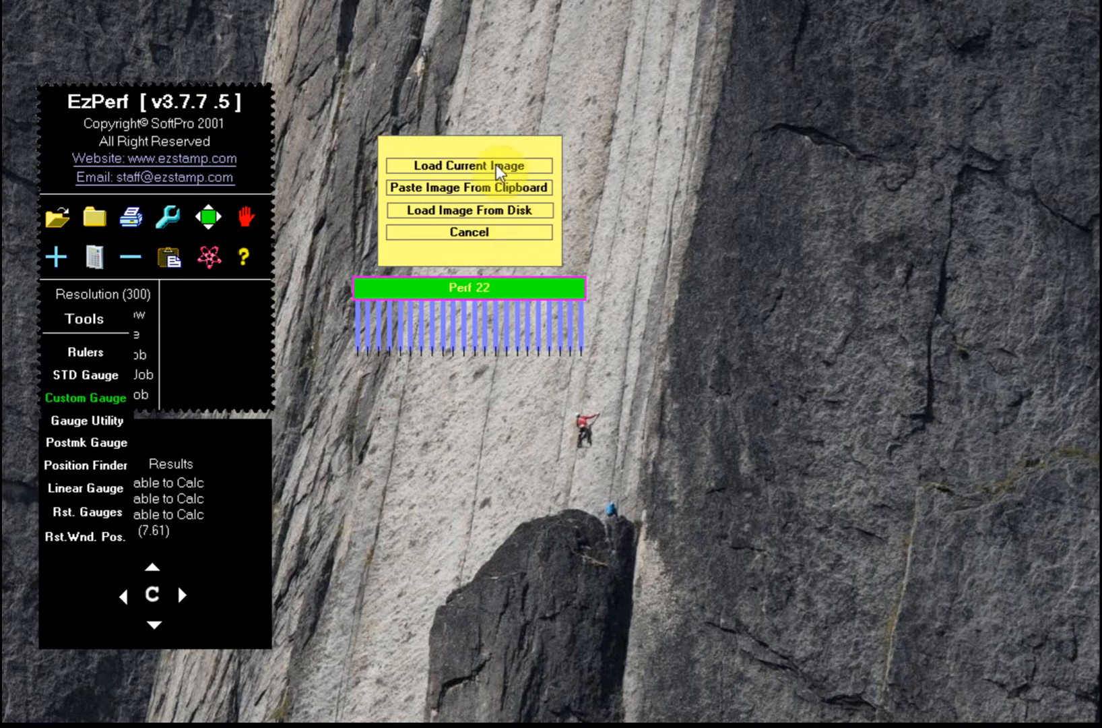
pyautogui.click(496, 210)
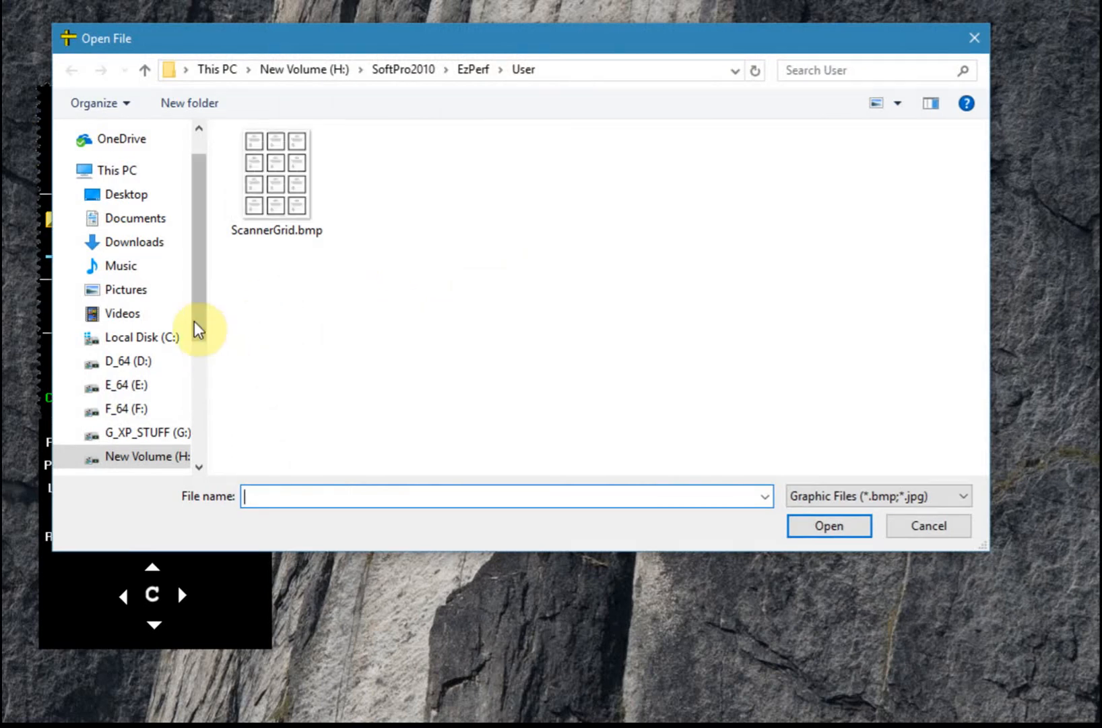
pyautogui.click(143, 292)
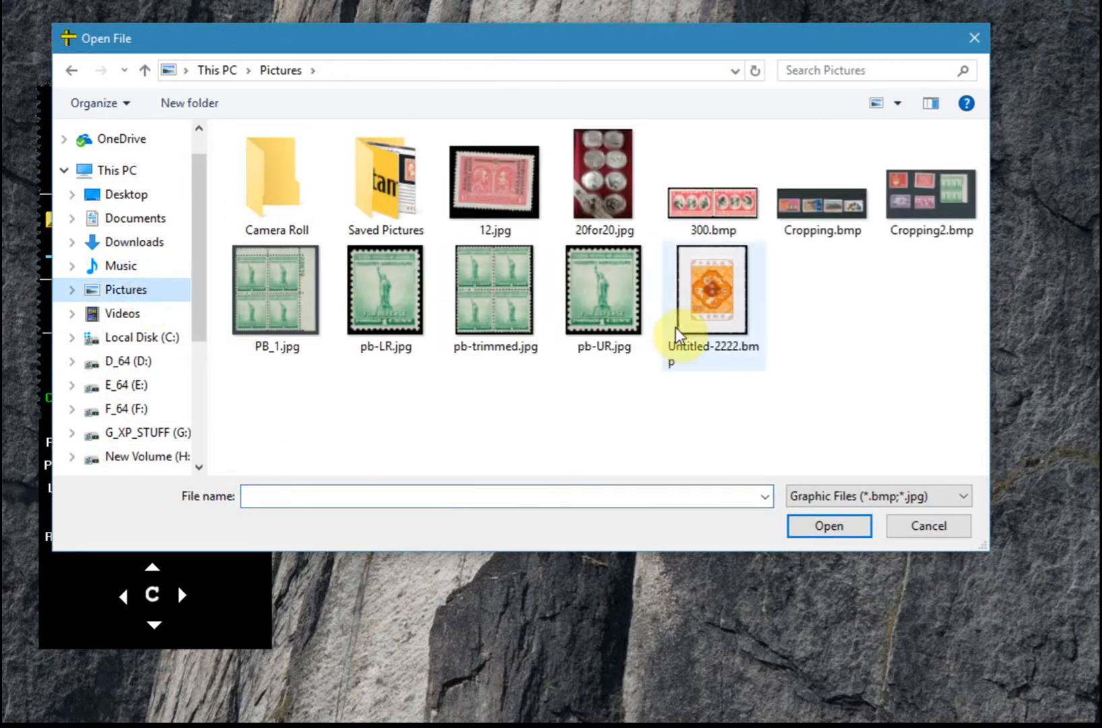
pyautogui.click(676, 332)
pyautogui.click(813, 527)
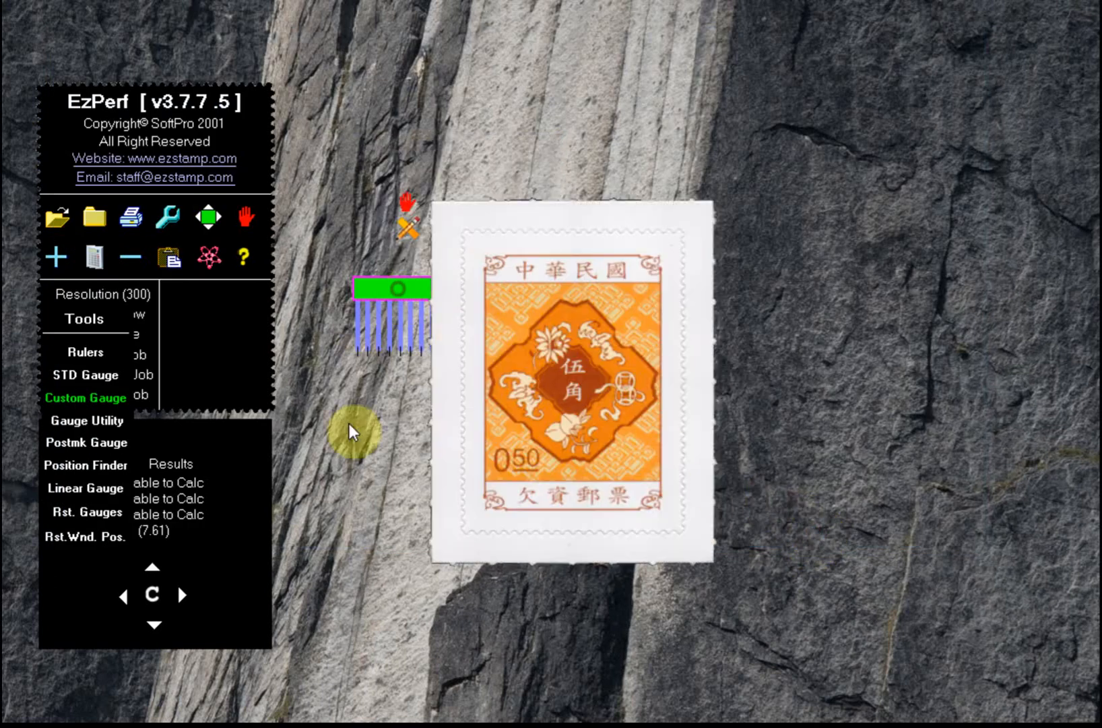
pyautogui.moveTo(559, 221); pyautogui.dragTo(733, 177)
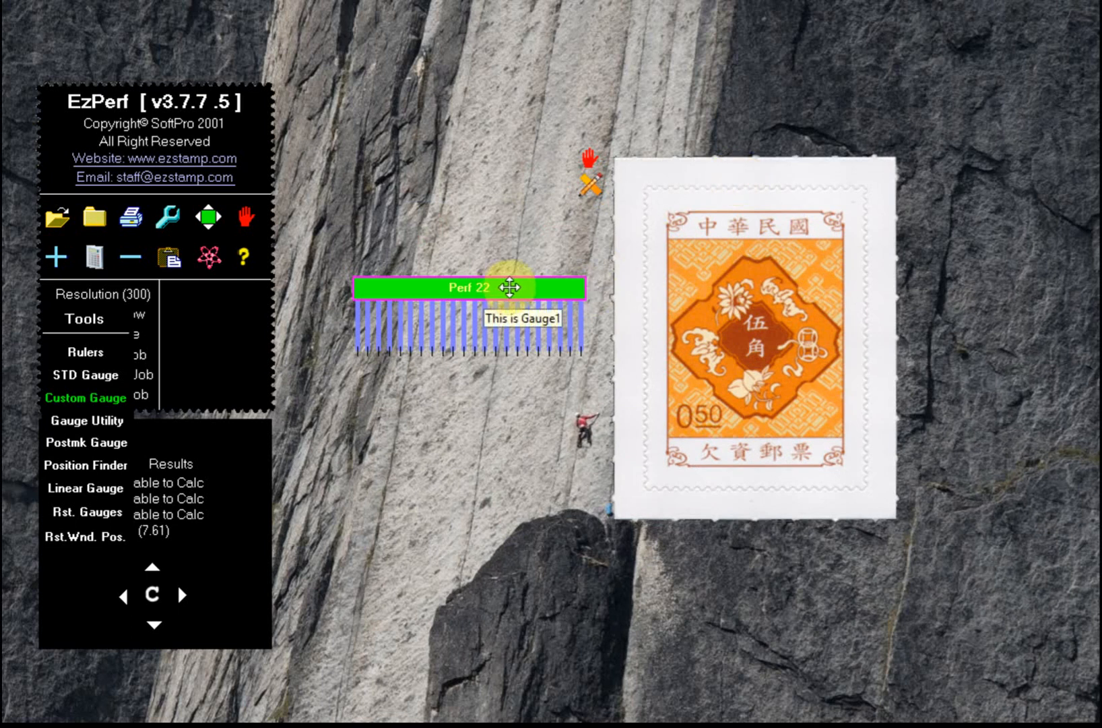
# - Rotate the stamp image in 90-degree steps through a full turn back to upright
pyautogui.press('r')
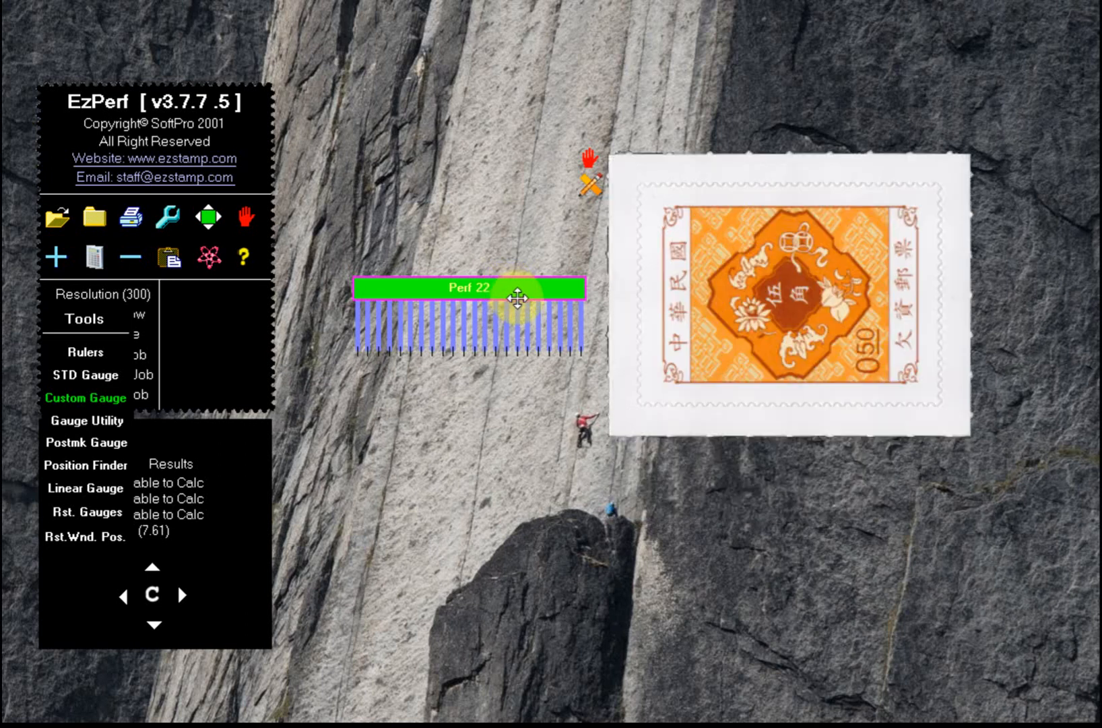
pyautogui.press('r')
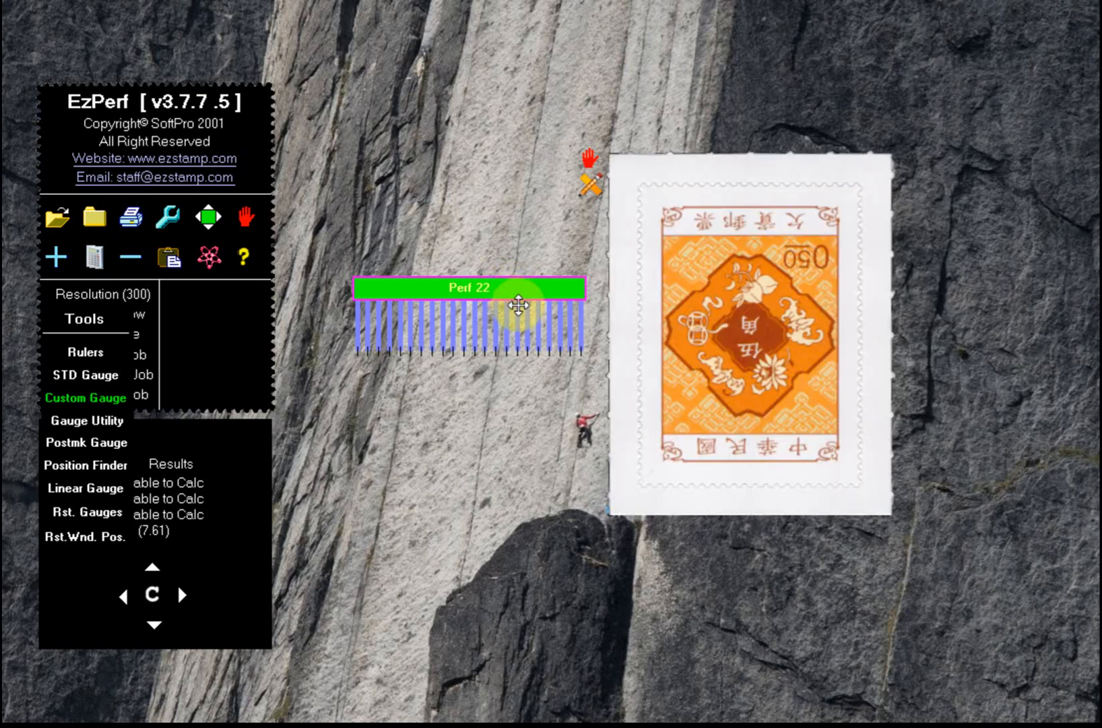
pyautogui.press('r')
pyautogui.press('r')
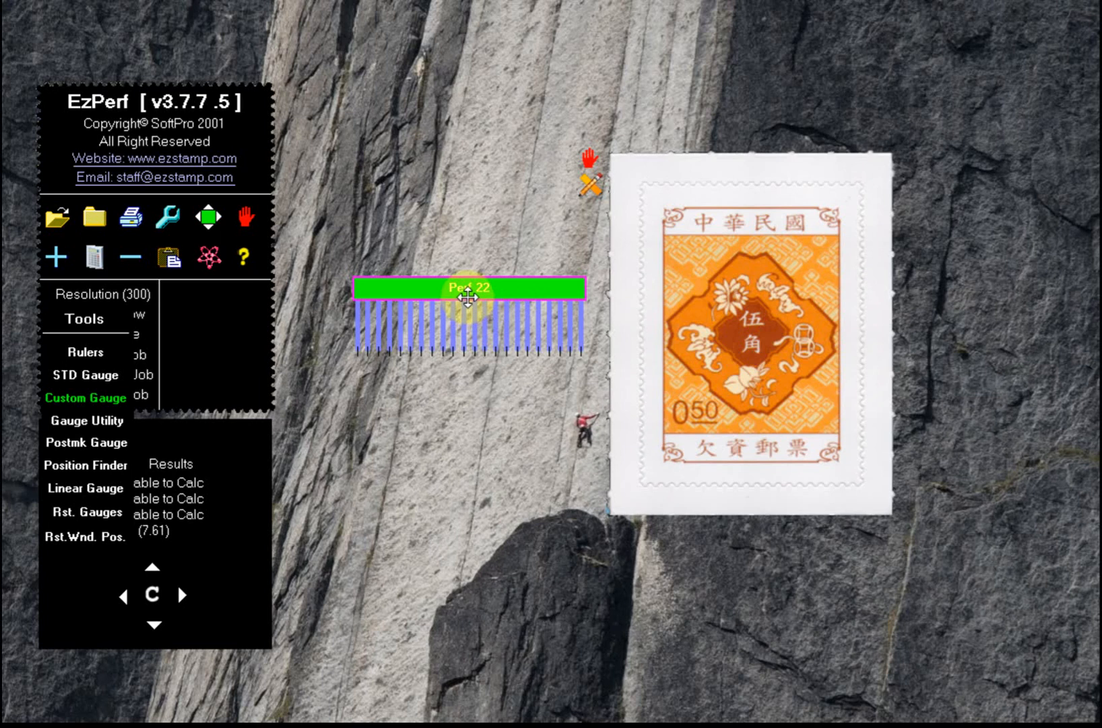
# - Rotate the Perf 22 gauge until its teeth point up and place it against the stamp's top perforations
pyautogui.moveTo(468, 297)
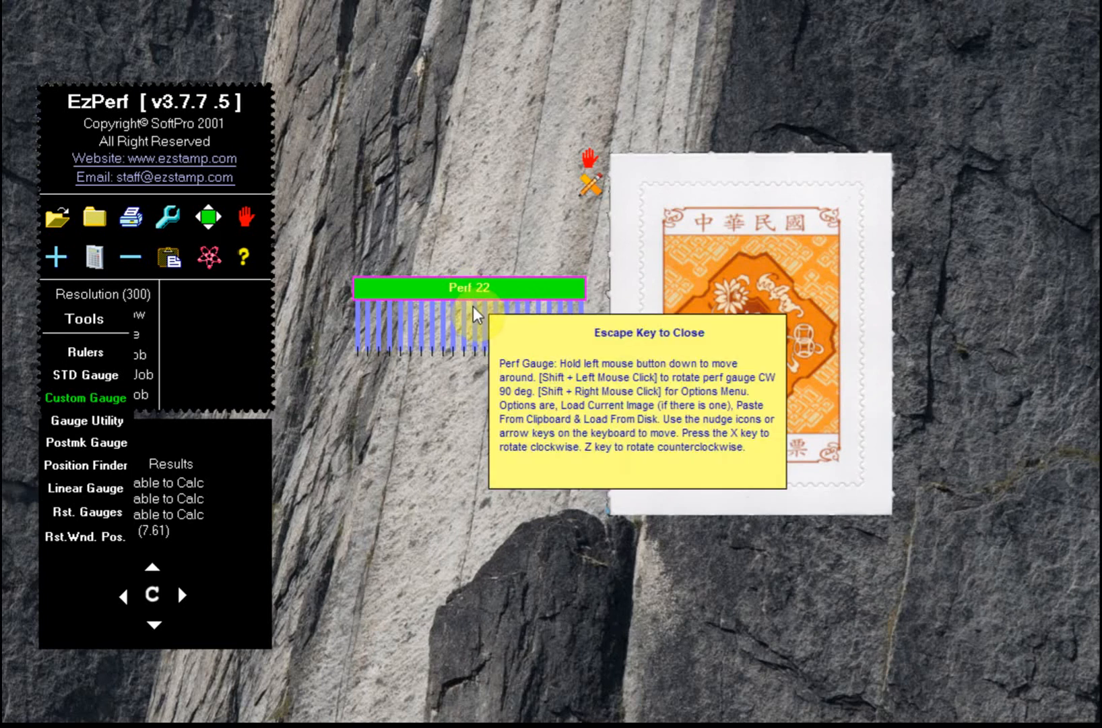
pyautogui.click(473, 308)
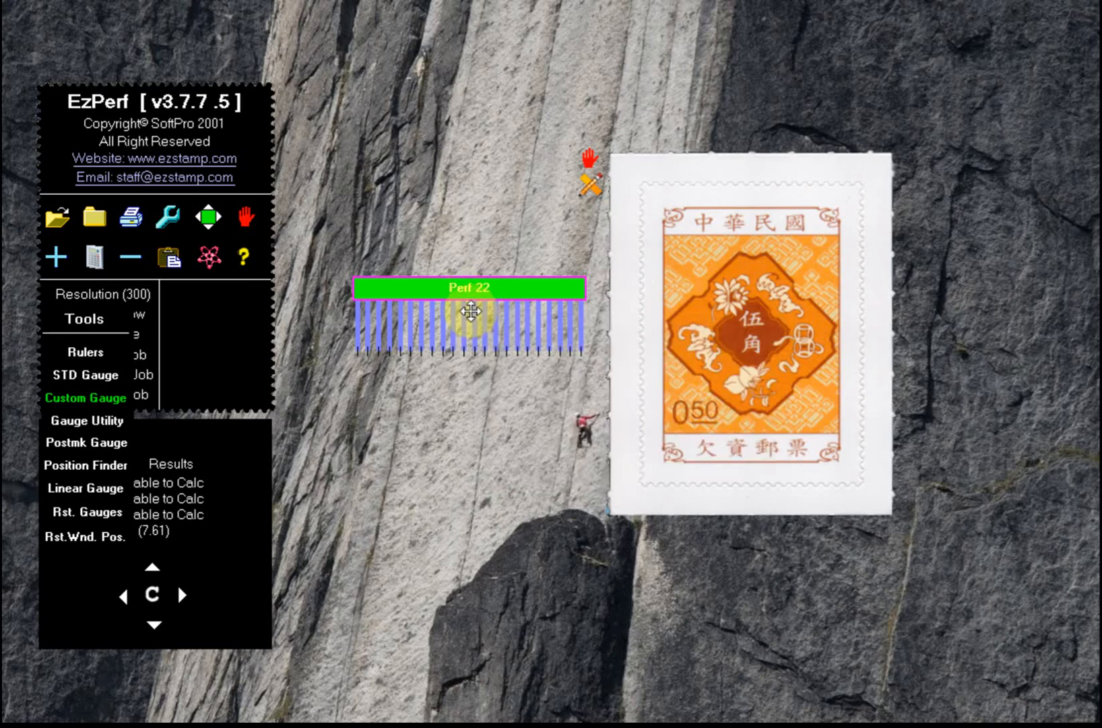
pyautogui.press('r')
pyautogui.press('r')
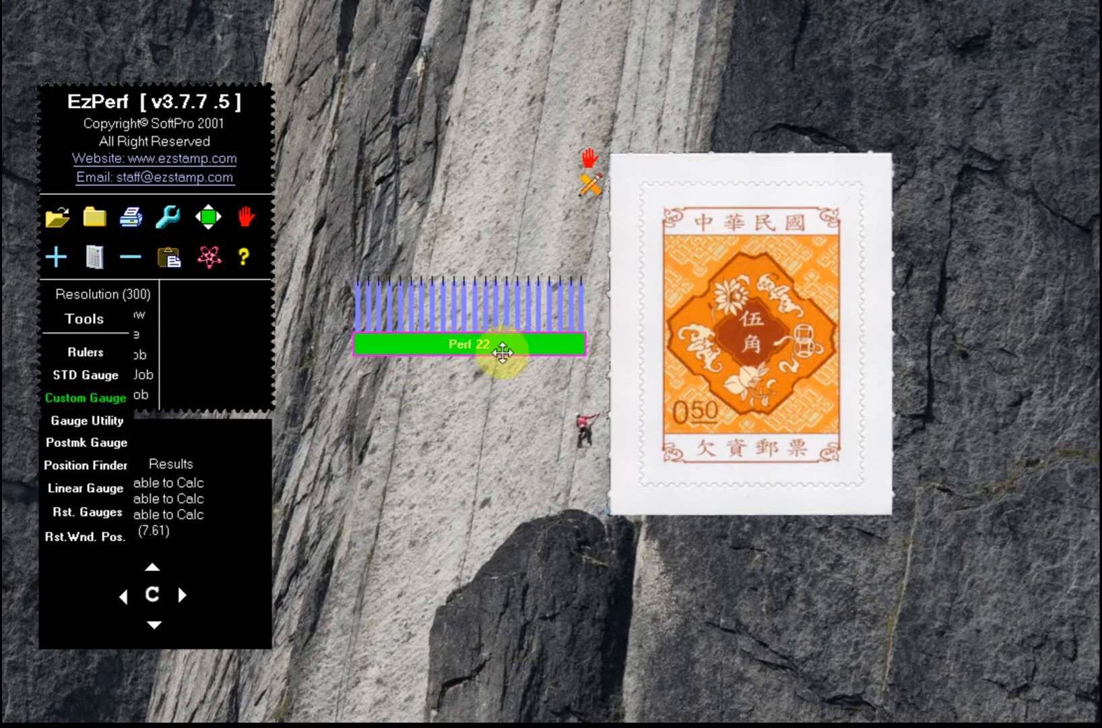
pyautogui.moveTo(503, 352); pyautogui.dragTo(799, 263)
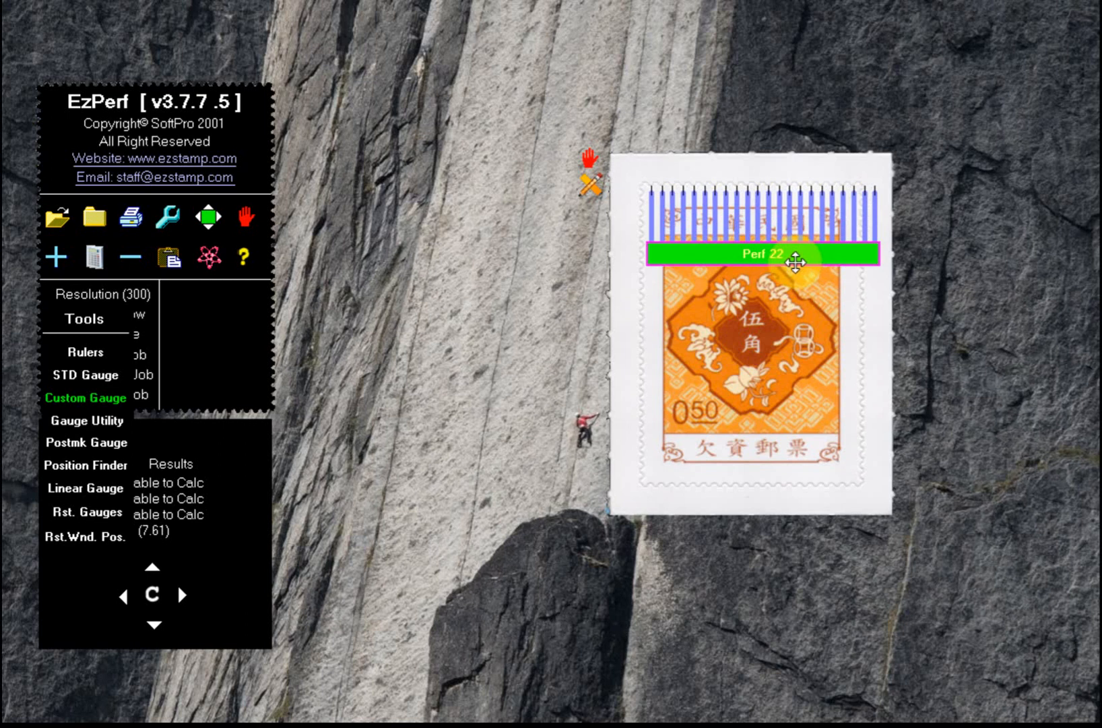
# - Rotate and move the Perf 22 gauge to compare it with the stamp's left perforations and finally its bottom perforations
pyautogui.rightClick(796, 261)
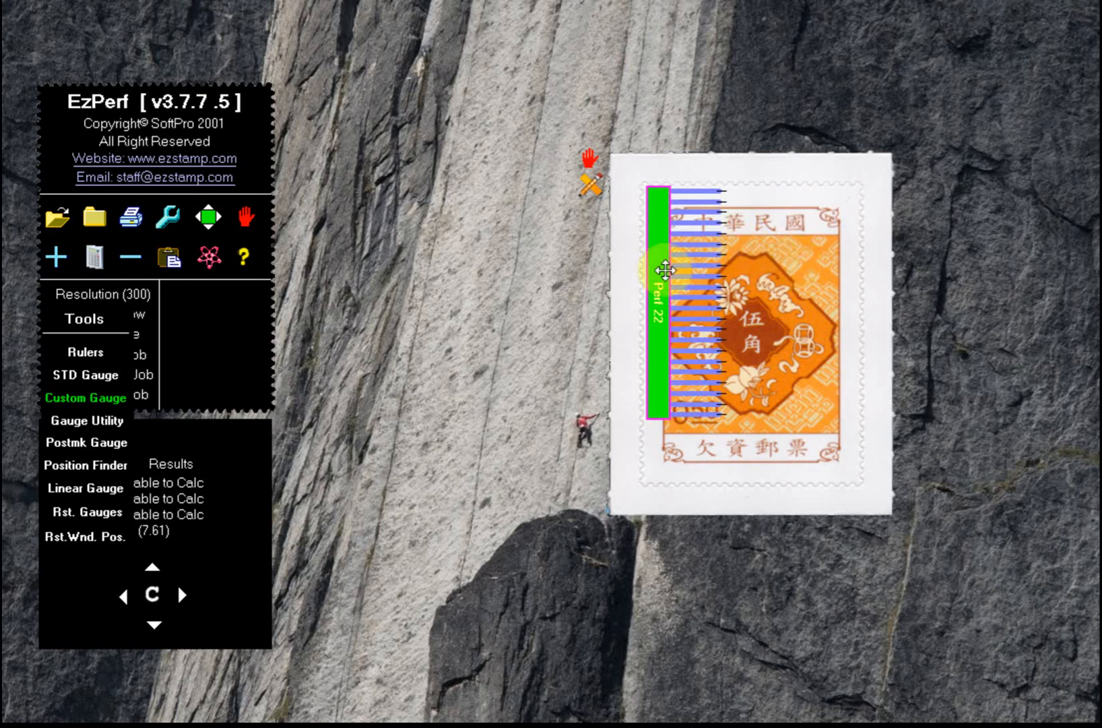
pyautogui.moveTo(652, 278); pyautogui.dragTo(567, 308)
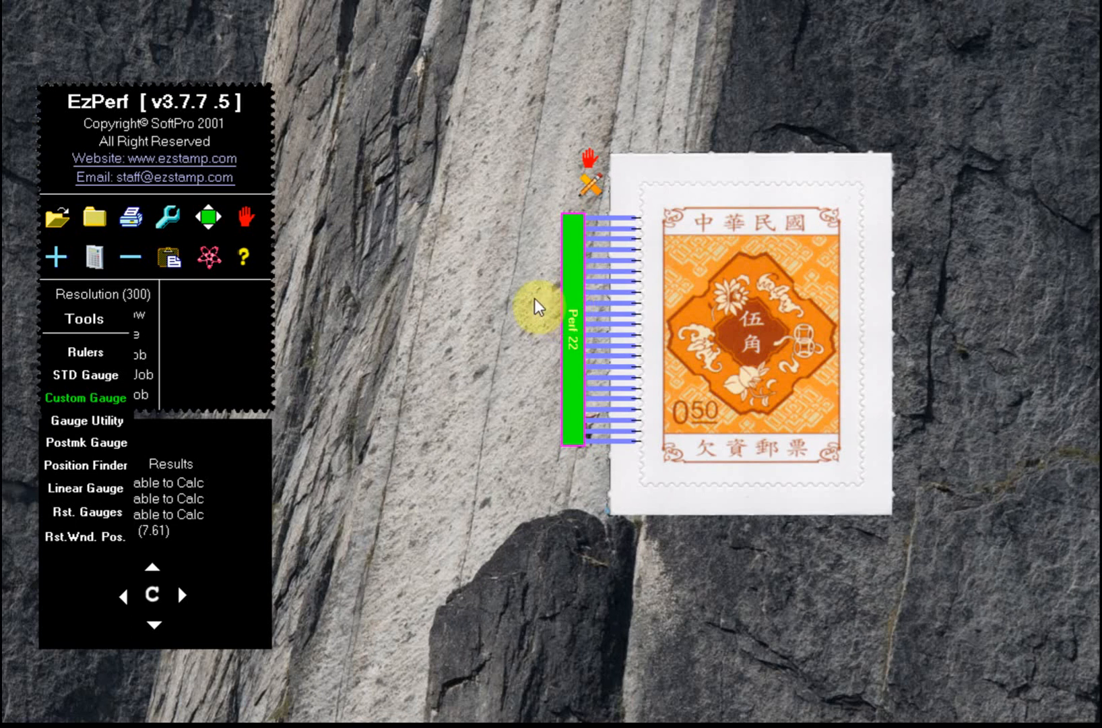
pyautogui.press('space')
pyautogui.moveTo(700, 286); pyautogui.dragTo(782, 556)
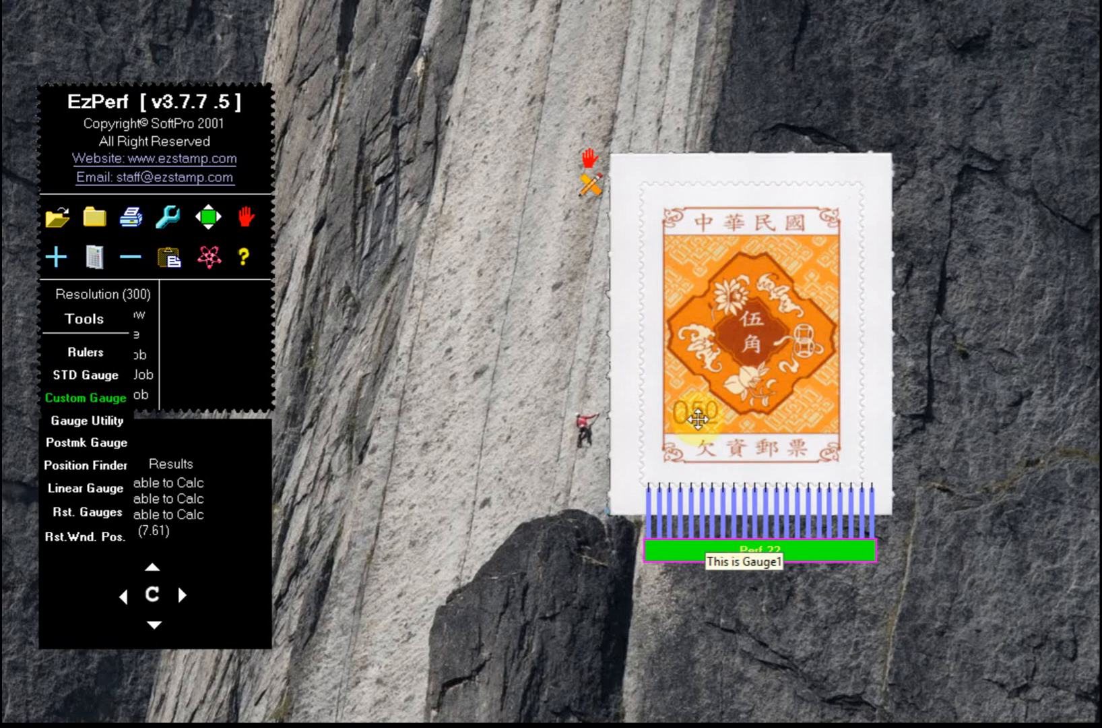
# - Show the standard Perf 14 gauge in place of the Perf 22 gauge and move it to the middle of the desktop
pyautogui.click(171, 219)
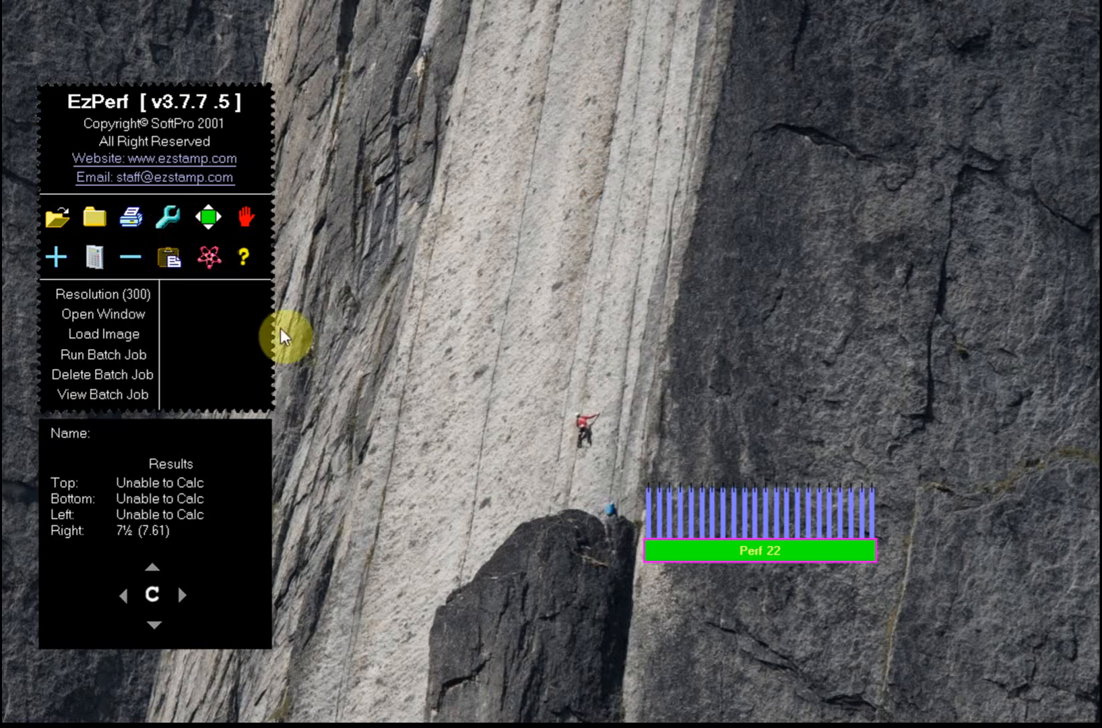
pyautogui.click(169, 218)
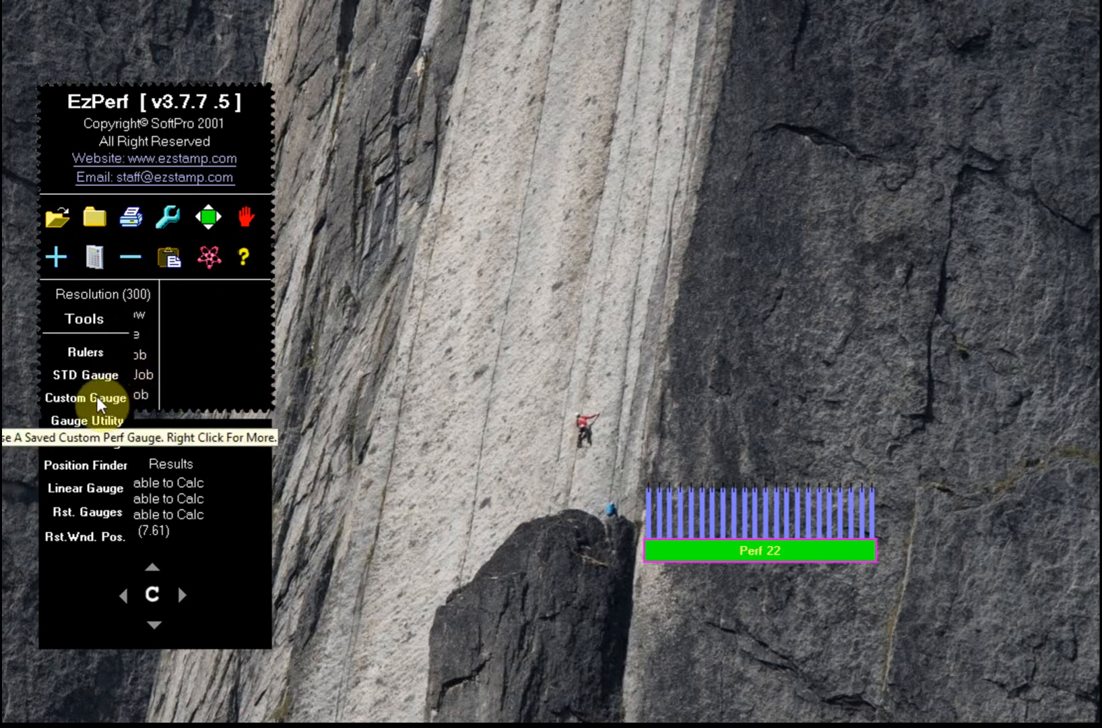
pyautogui.click(91, 374)
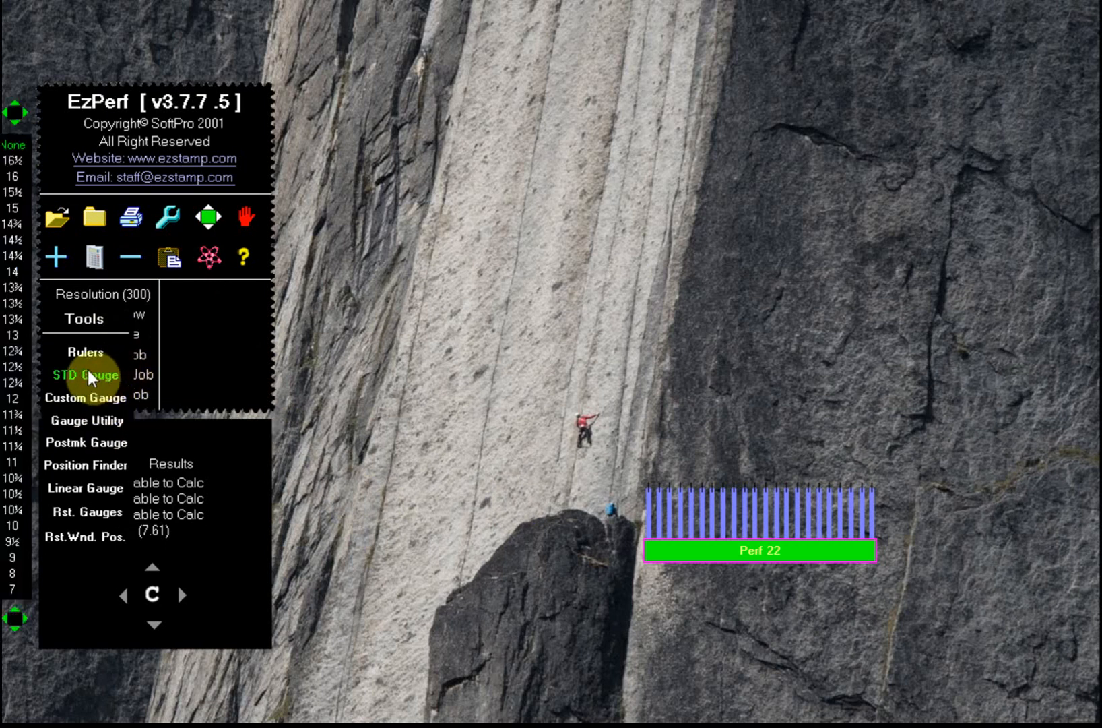
pyautogui.click(15, 272)
pyautogui.moveTo(201, 244); pyautogui.dragTo(593, 348)
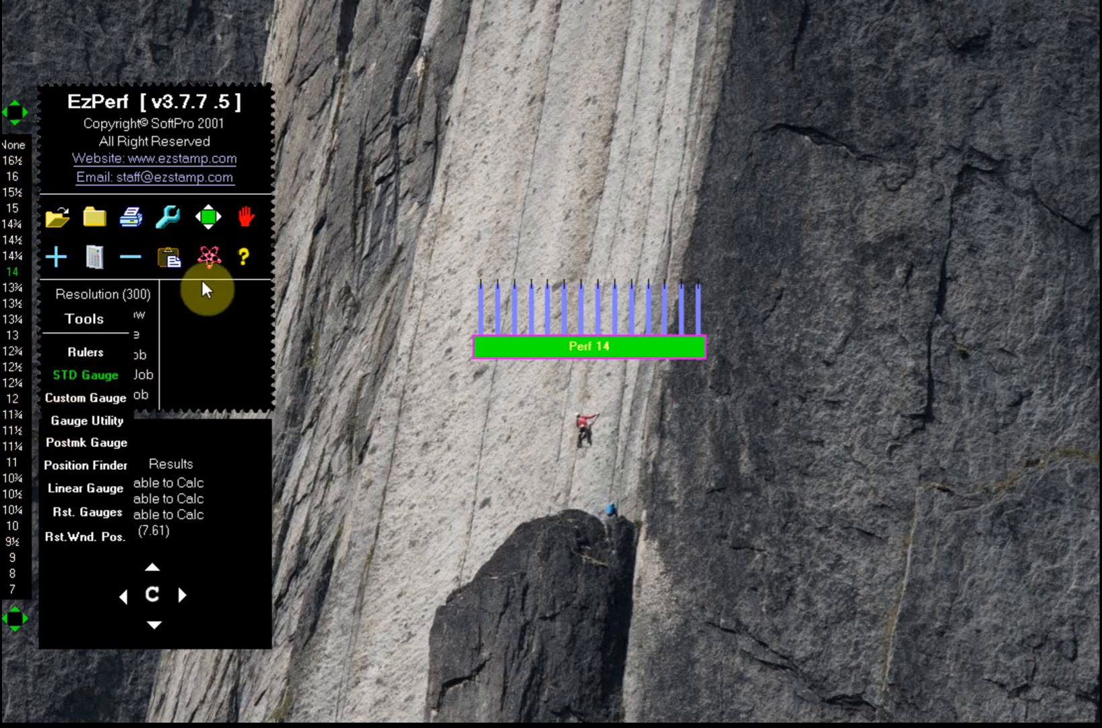
# - Hide and reshow the tools list, and switch to the EzPerf Professional window and back to the floating desktop interface
pyautogui.click(174, 219)
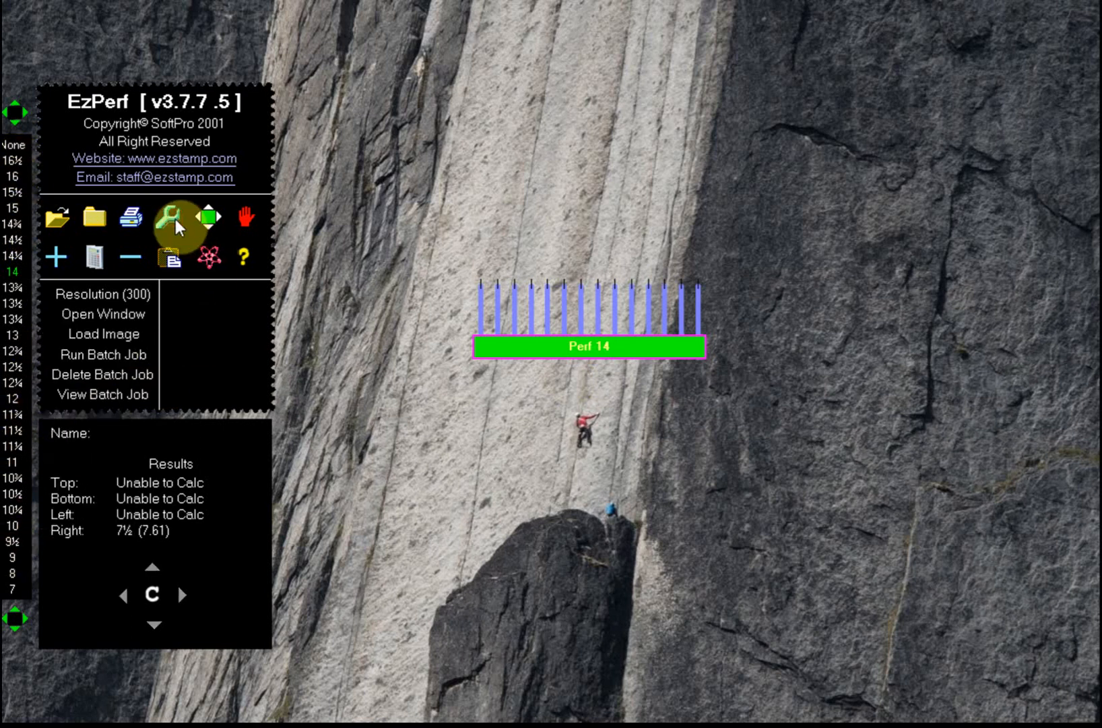
pyautogui.click(172, 219)
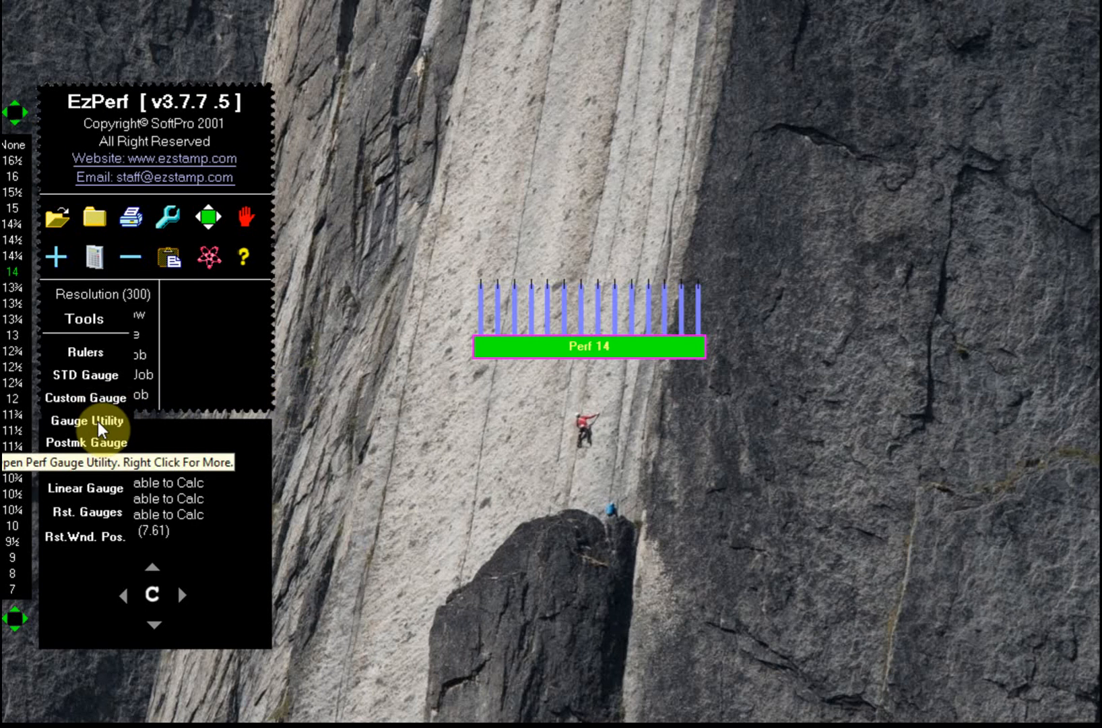
pyautogui.click(211, 258)
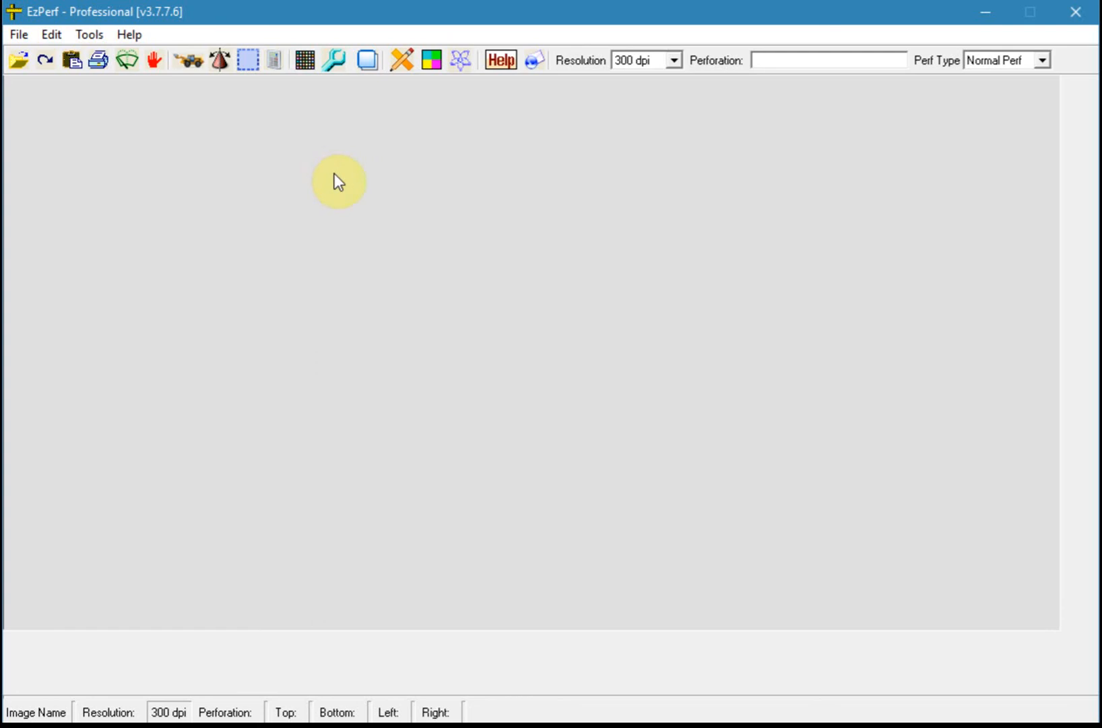
pyautogui.click(463, 64)
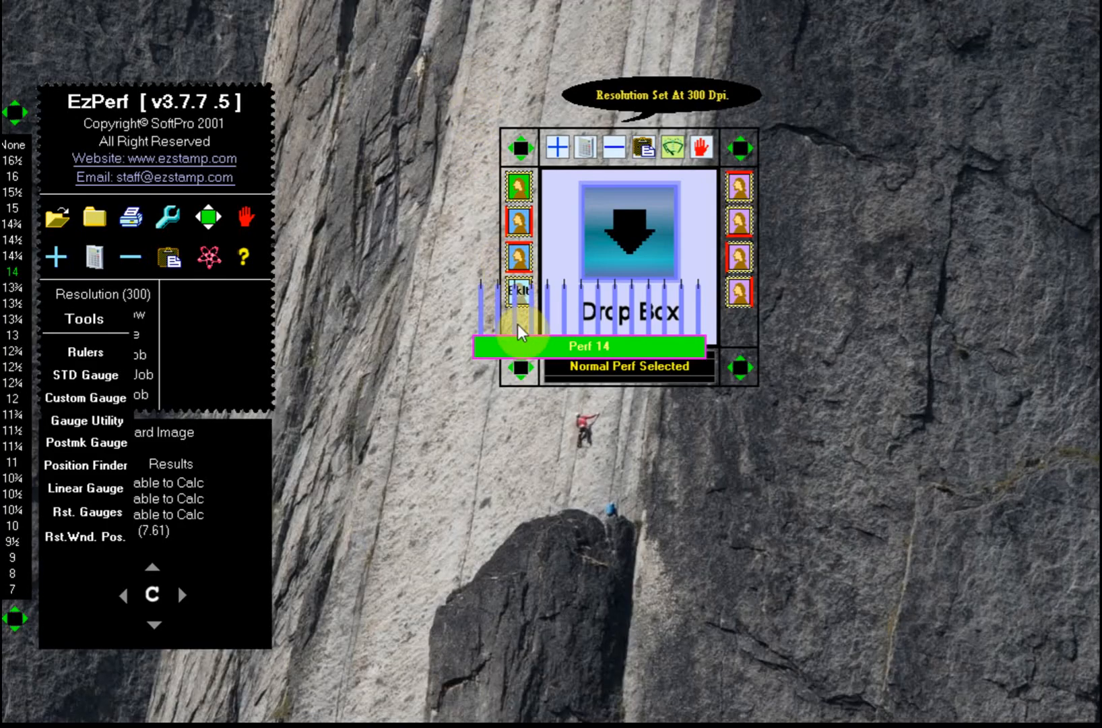